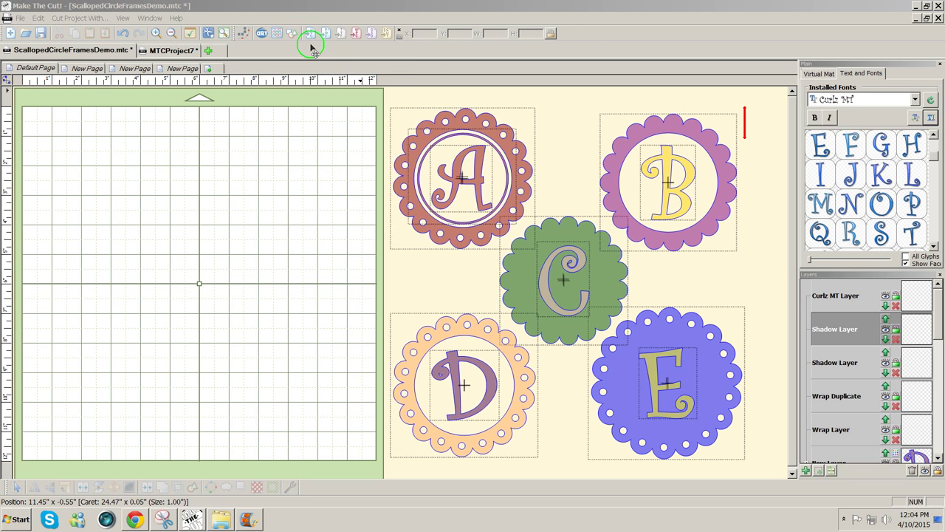
# Step: Add a Generic Circle from Basic Shapes and place it on the mat's upper left
pyautogui.click(293, 35)
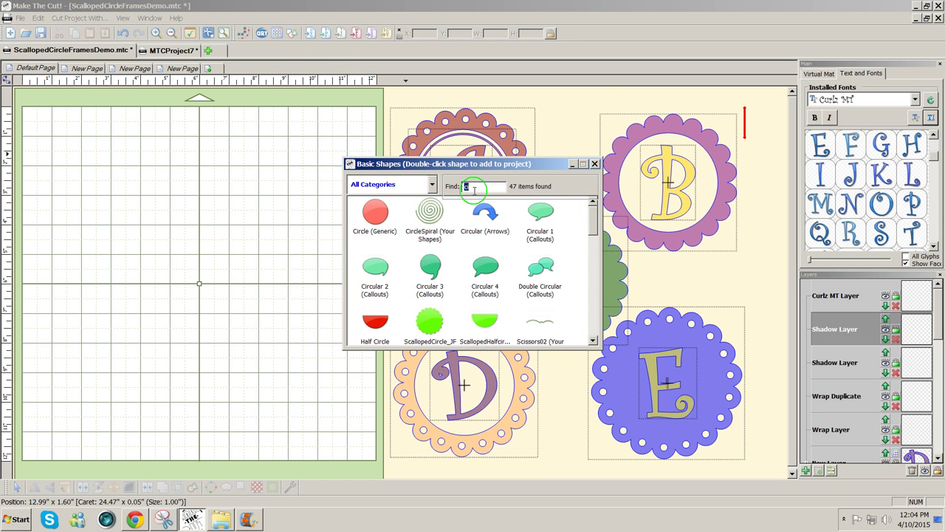
pyautogui.click(380, 212)
pyautogui.doubleClick(379, 212)
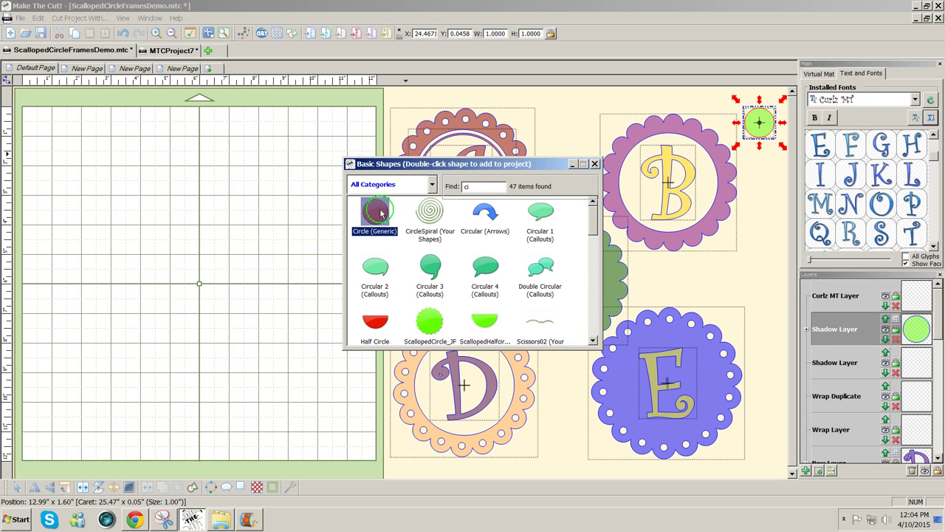
pyautogui.click(595, 164)
pyautogui.moveTo(759, 122); pyautogui.dragTo(137, 200)
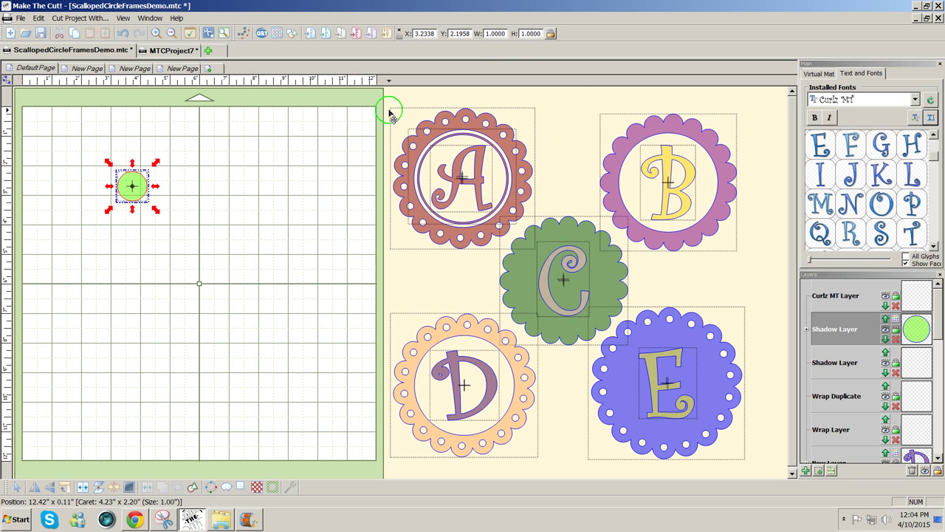
# Step: Resize the circle to 5 × 5 inches and move it toward the mat centre
pyautogui.doubleClick(504, 33)
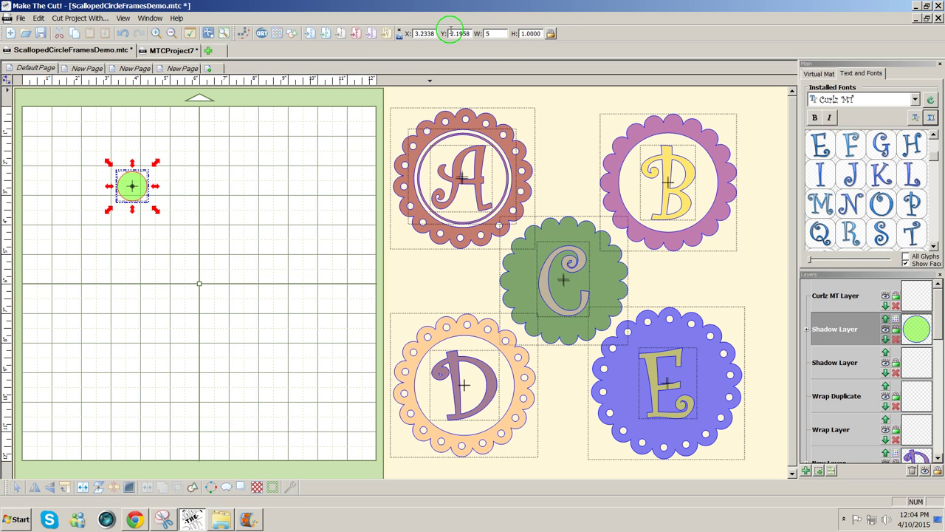
pyautogui.press('Return')
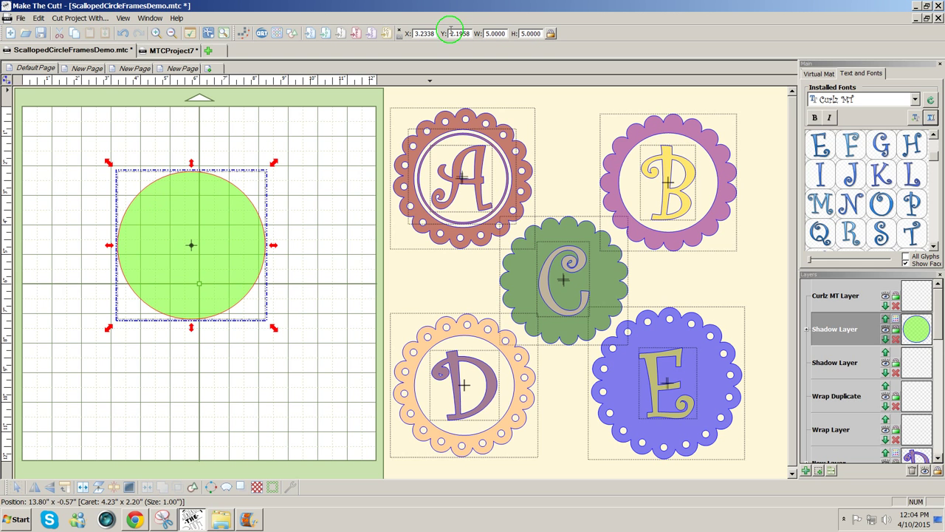
pyautogui.moveTo(185, 229); pyautogui.dragTo(199, 287)
# Step: Drag a smaller copy of the circle into the mat's top-right corner, then reselect the 5-inch circle
pyautogui.click(268, 189)
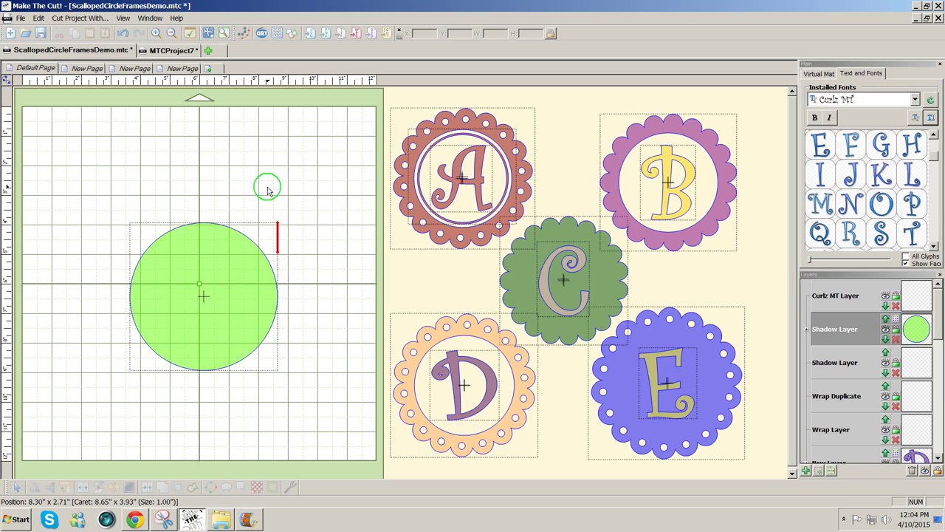
pyautogui.click(201, 281)
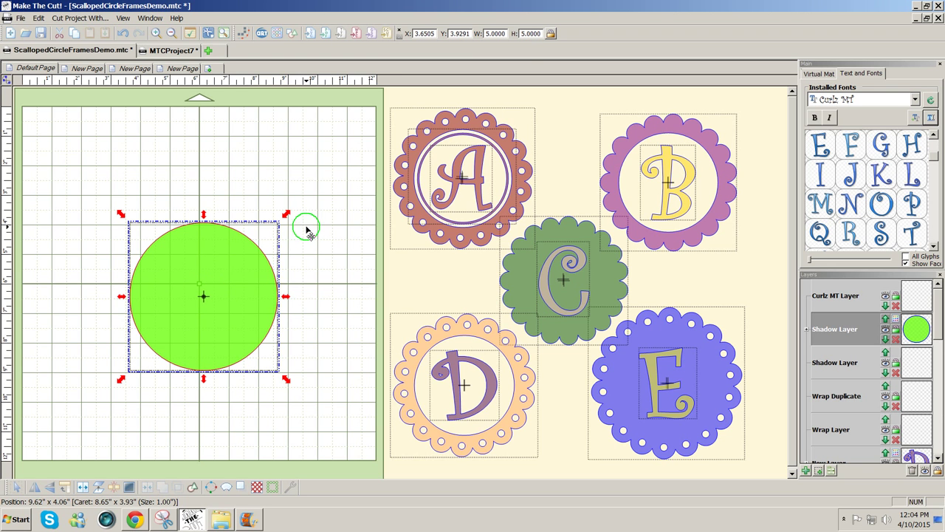
pyautogui.click(502, 33)
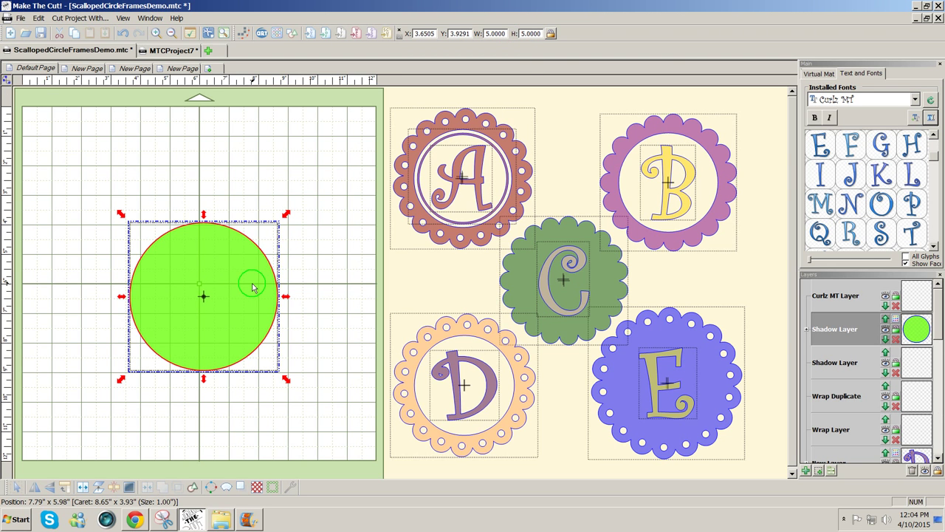
pyautogui.moveTo(252, 284); pyautogui.dragTo(332, 170)
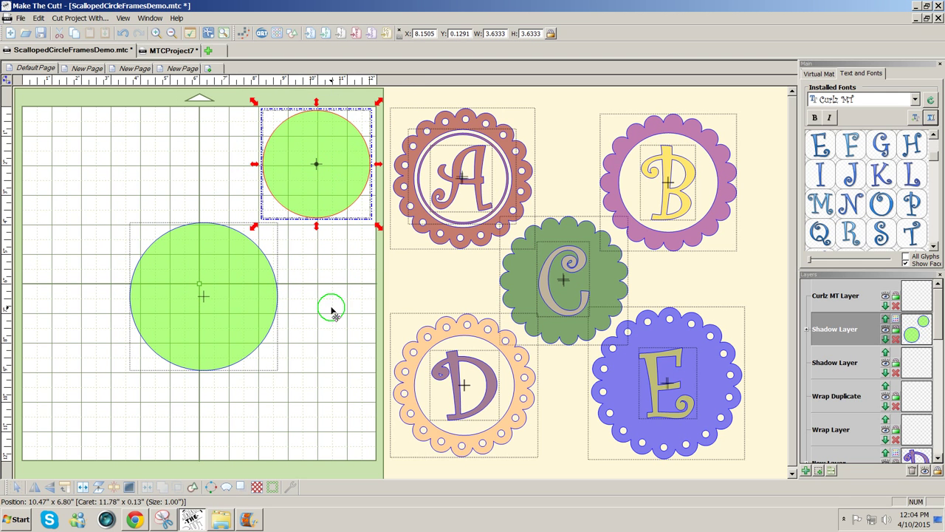
pyautogui.click(332, 312)
pyautogui.click(207, 294)
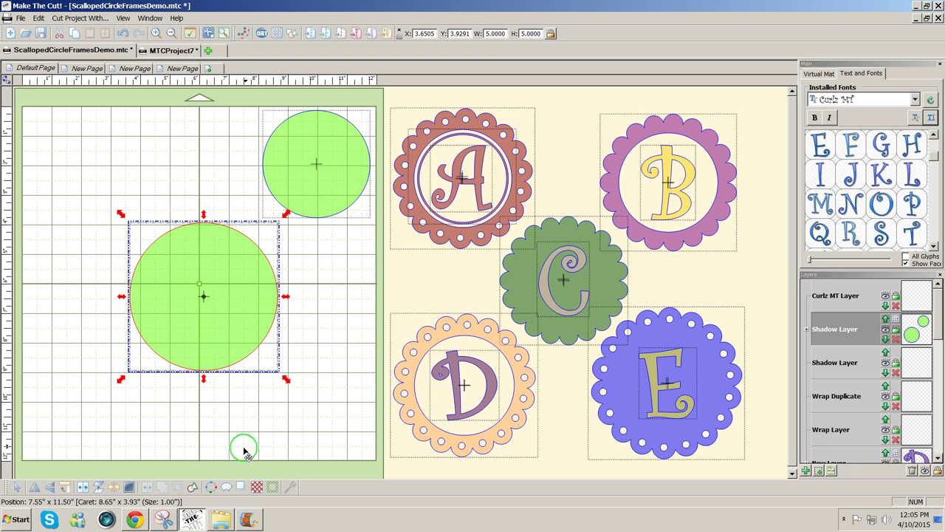
# Step: Create a 0.02-inch shadow layer around the circle and select the new shadow
pyautogui.click(239, 487)
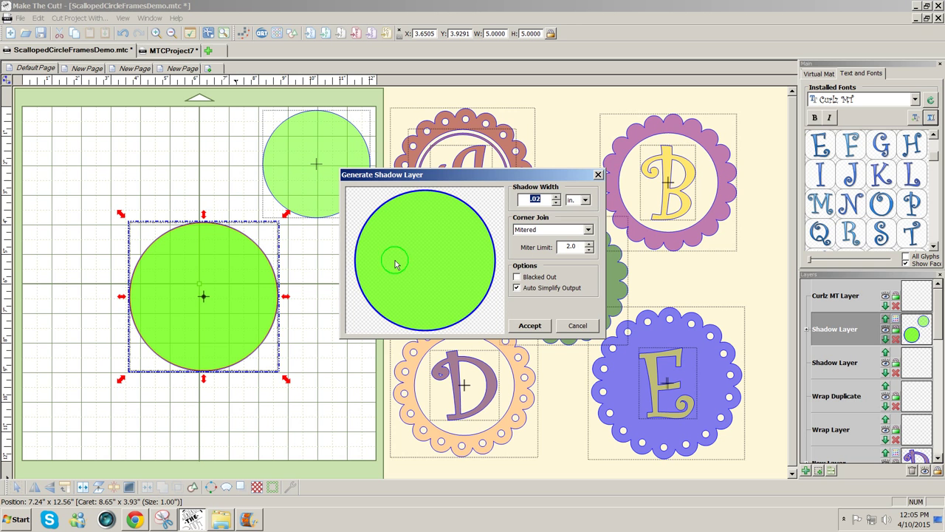
pyautogui.click(547, 198)
pyautogui.doubleClick(525, 198)
pyautogui.click(525, 199)
pyautogui.click(532, 320)
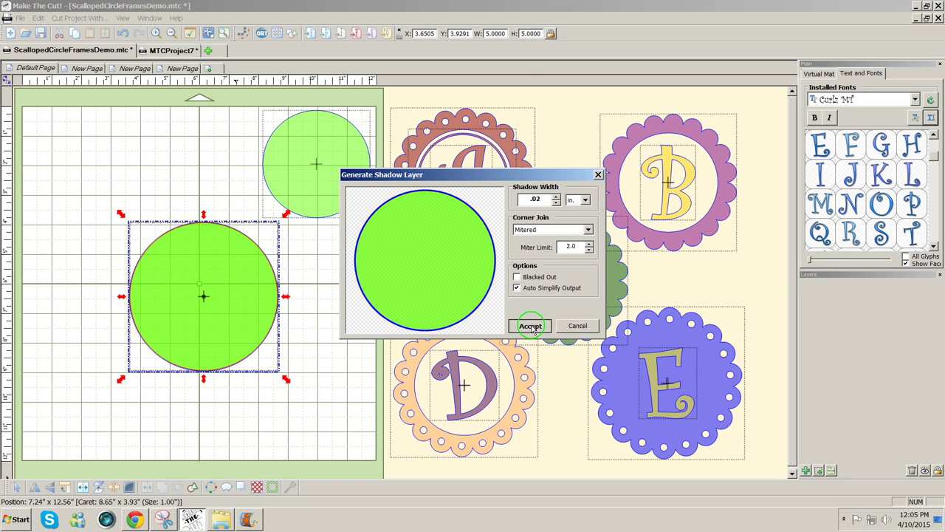
pyautogui.click(267, 290)
pyautogui.click(310, 291)
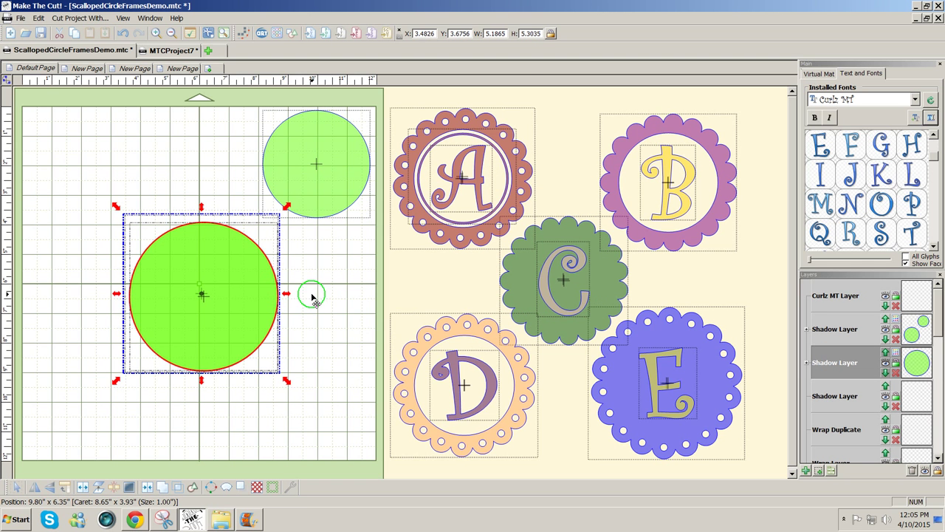
pyautogui.click(260, 353)
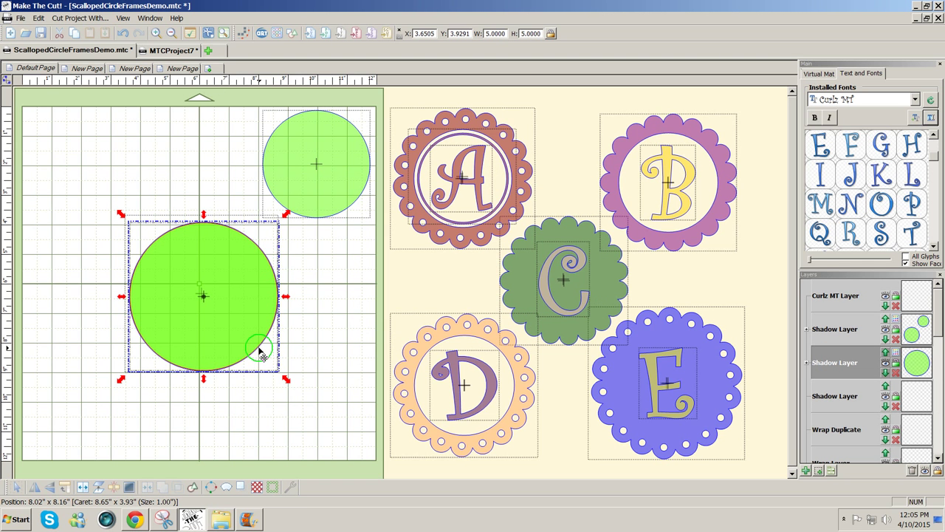
pyautogui.click(258, 349)
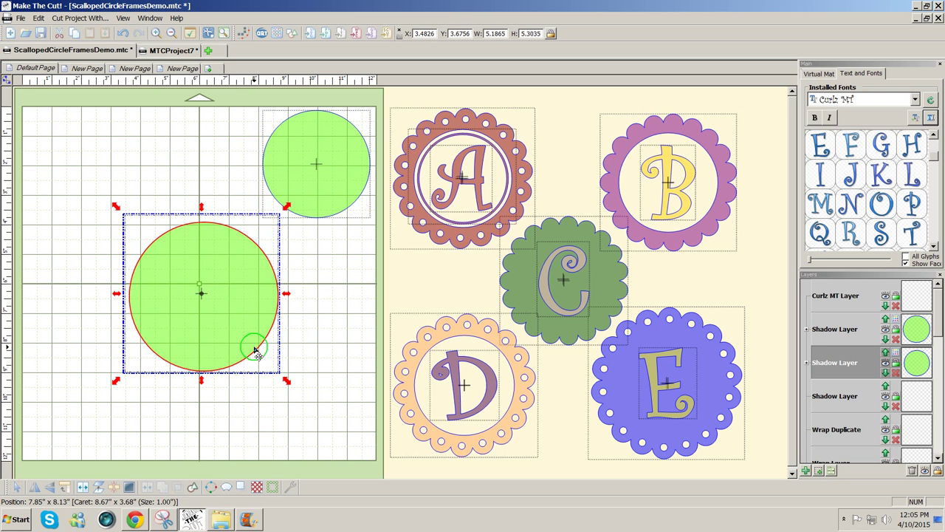
# Step: Add a 0.2-inch shadow ring around the circle, then deselect it
pyautogui.click(238, 486)
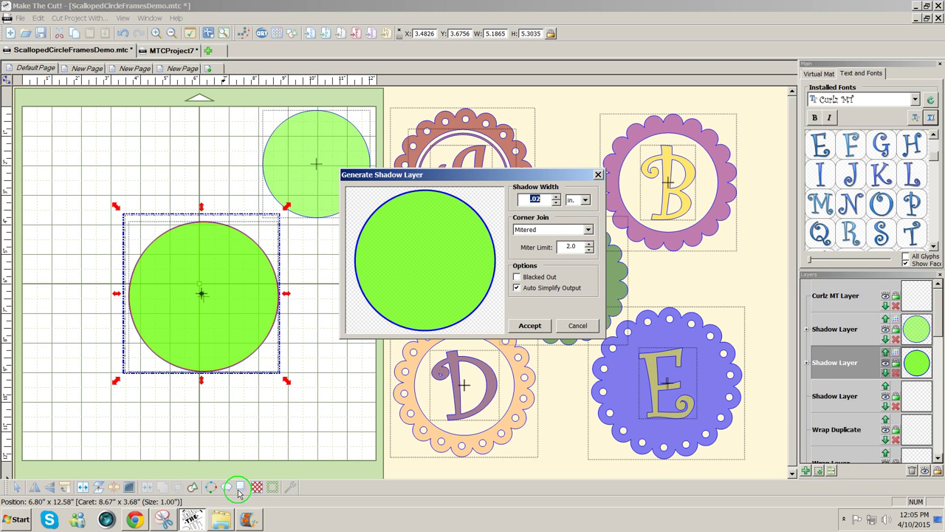
pyautogui.doubleClick(533, 198)
pyautogui.click(534, 306)
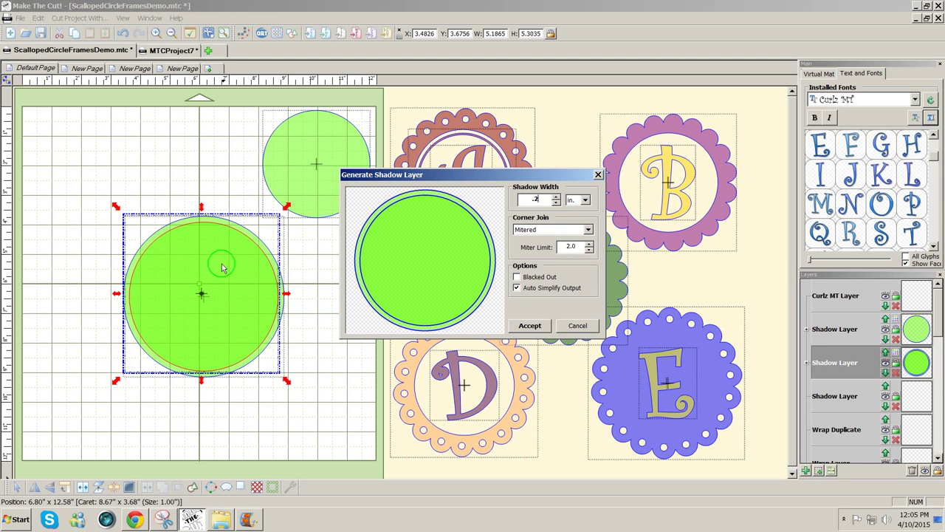
pyautogui.click(527, 326)
pyautogui.click(332, 350)
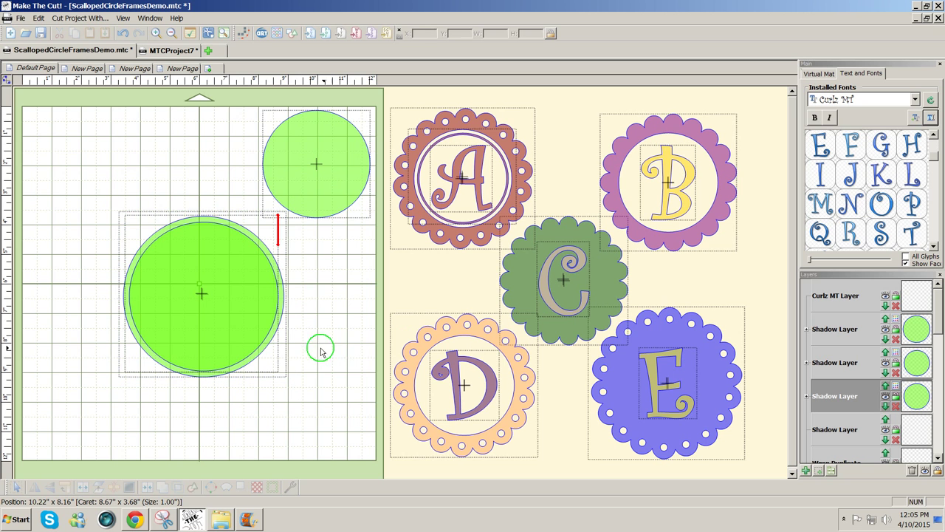
pyautogui.click(277, 333)
pyautogui.click(284, 338)
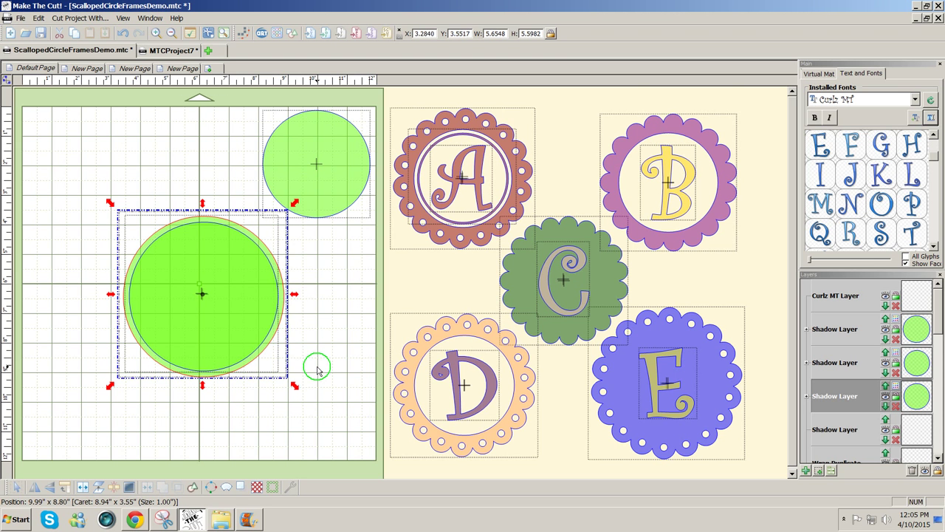
# Step: Enlarge the shadow circle to about 5.65 inches and convert it into 17 SS40 rhinestones
pyautogui.click(254, 372)
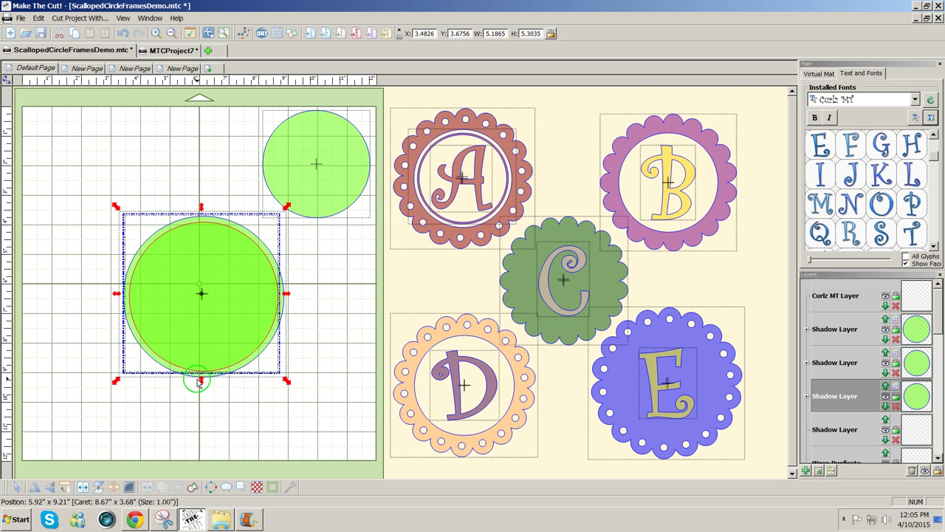
pyautogui.moveTo(208, 384); pyautogui.dragTo(224, 412)
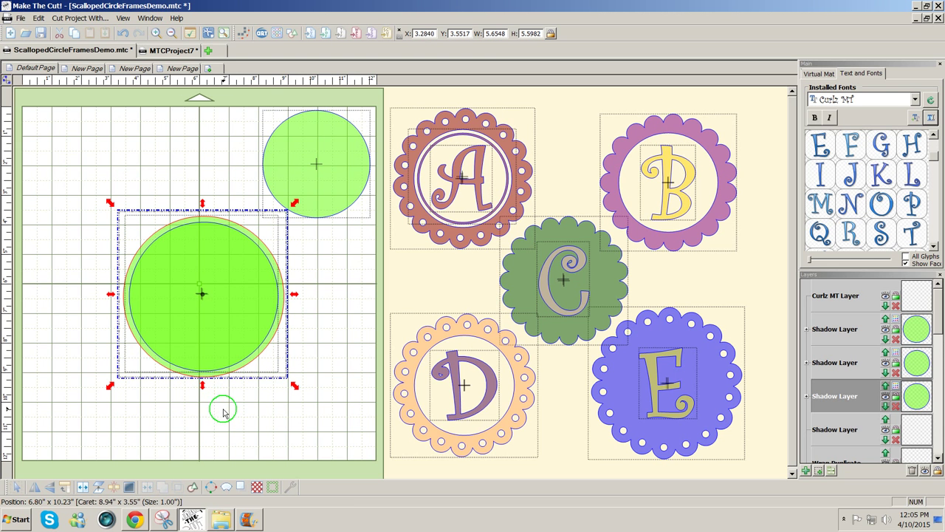
pyautogui.click(272, 487)
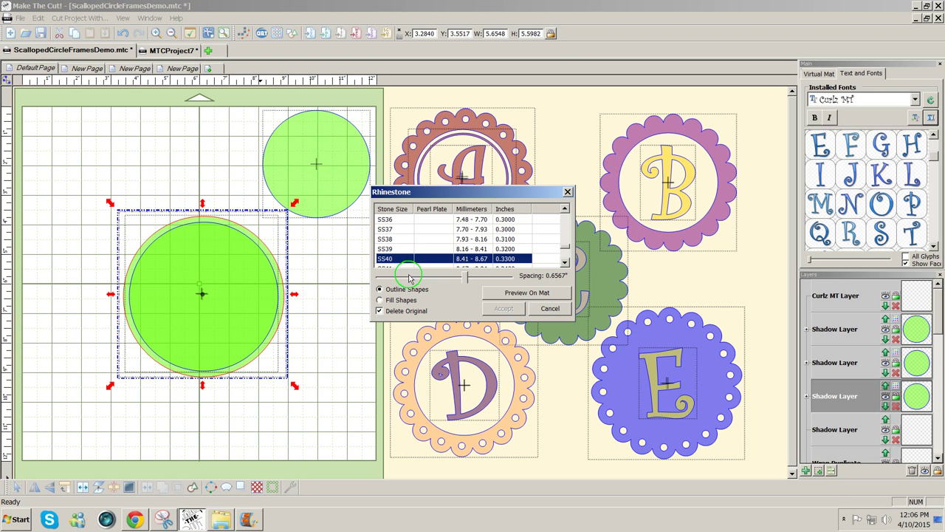
pyautogui.click(544, 294)
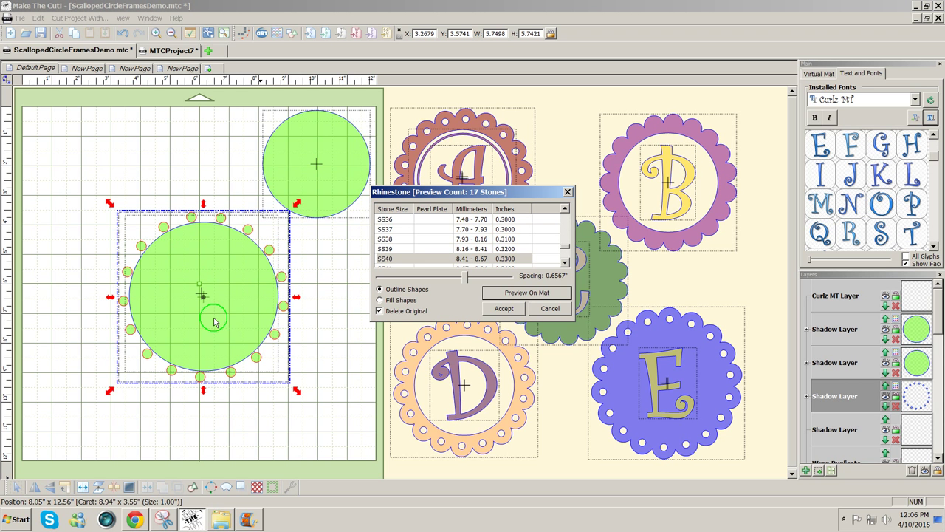
pyautogui.click(503, 309)
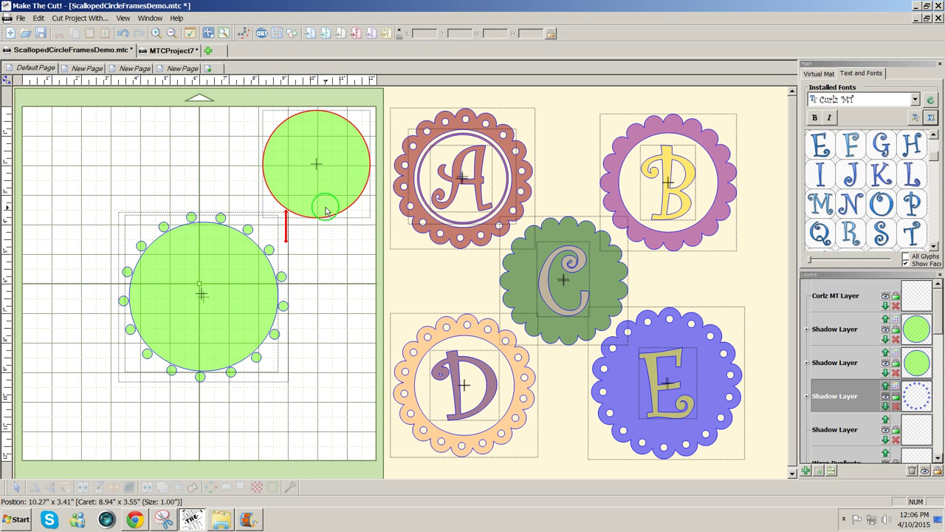
# Step: Resize the top-right circle to 1 inch
pyautogui.click(321, 209)
pyautogui.click(537, 33)
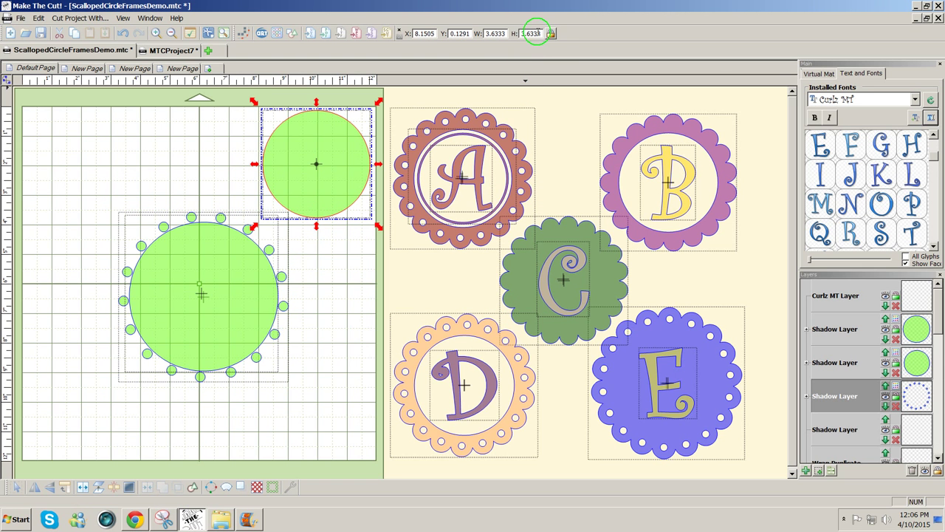
pyautogui.moveTo(539, 33); pyautogui.dragTo(511, 32)
pyautogui.write('1')
pyautogui.press('Return')
# Step: Drop the 1-inch circle on the big circle's top edge to wrap 16 copies around it
pyautogui.moveTo(279, 128); pyautogui.dragTo(178, 161)
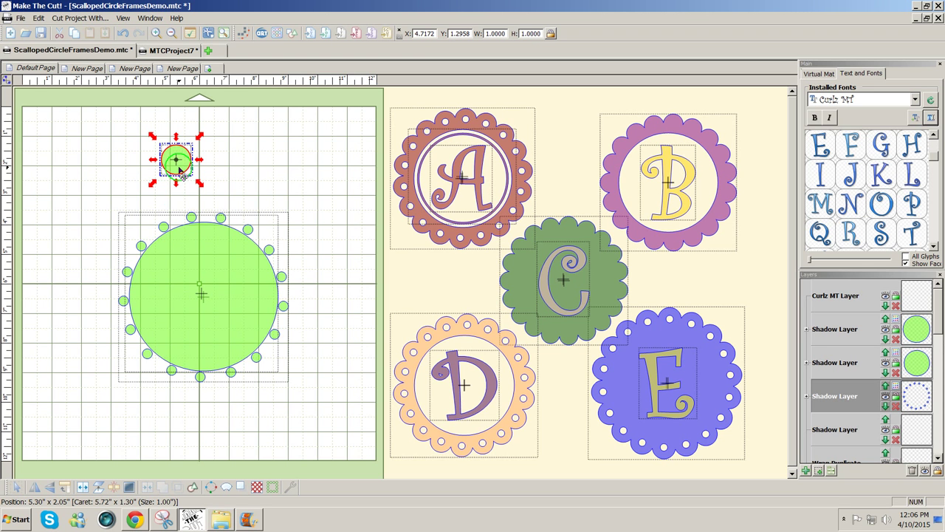
pyautogui.moveTo(180, 169); pyautogui.dragTo(184, 239)
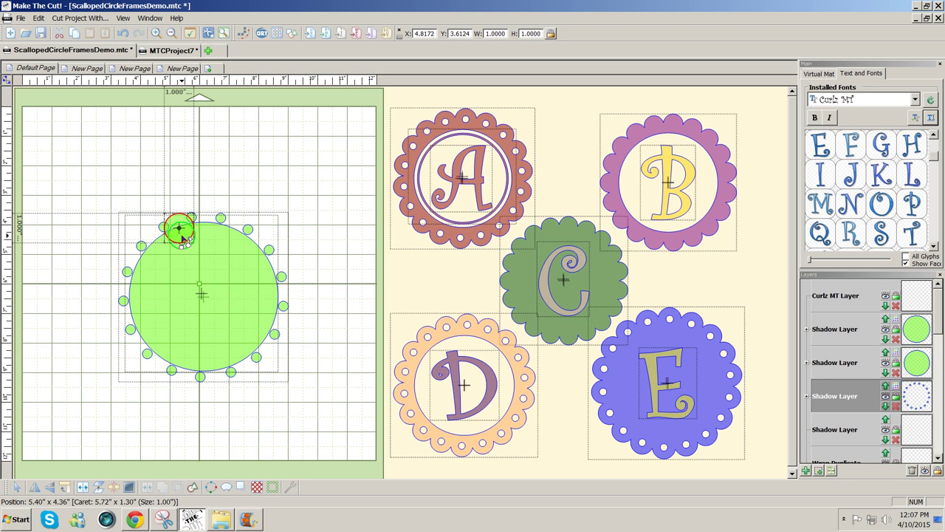
pyautogui.moveTo(184, 239); pyautogui.dragTo(182, 236)
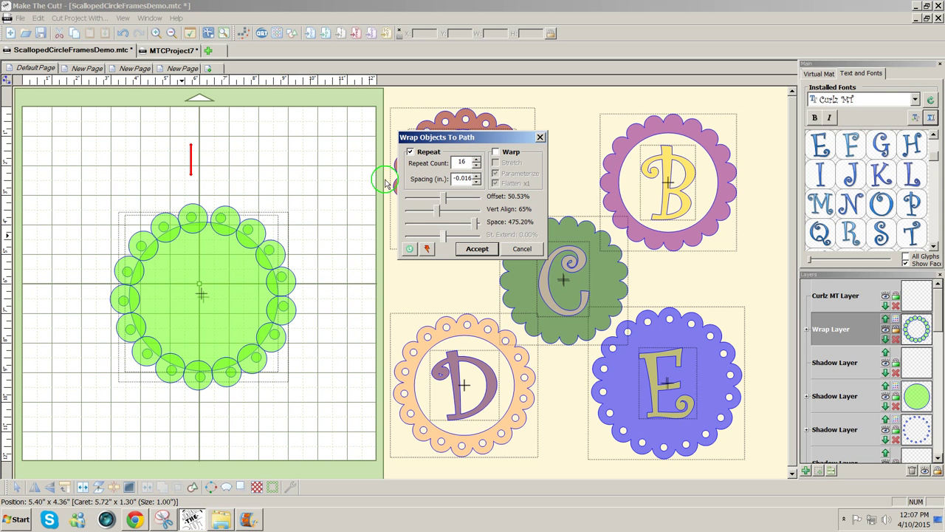
# Step: Set the wrap spacing to -0.015, accept, and weld the 16 overlapping circles
pyautogui.click(478, 178)
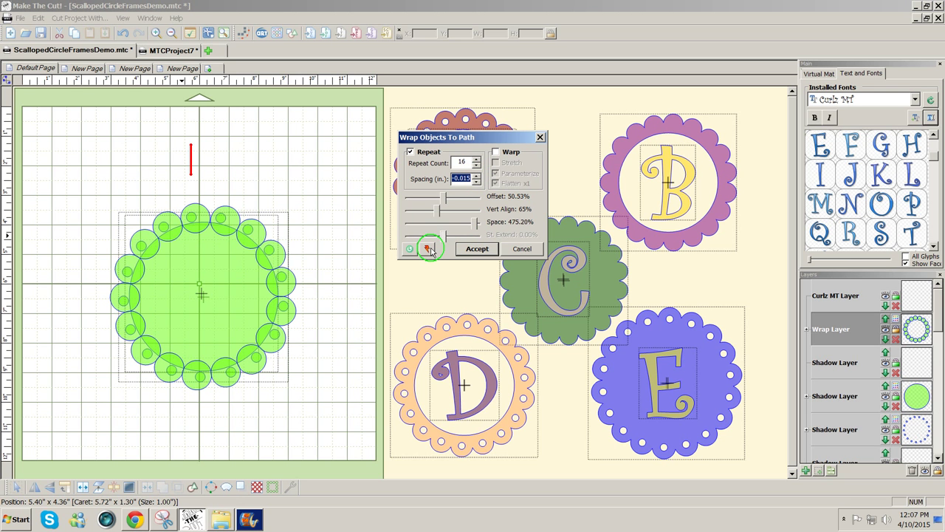
pyautogui.click(478, 249)
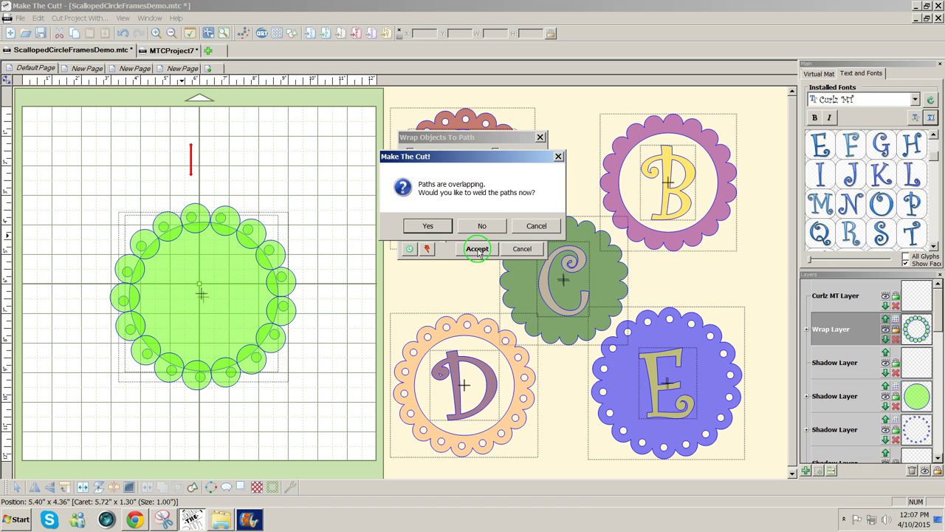
pyautogui.click(428, 227)
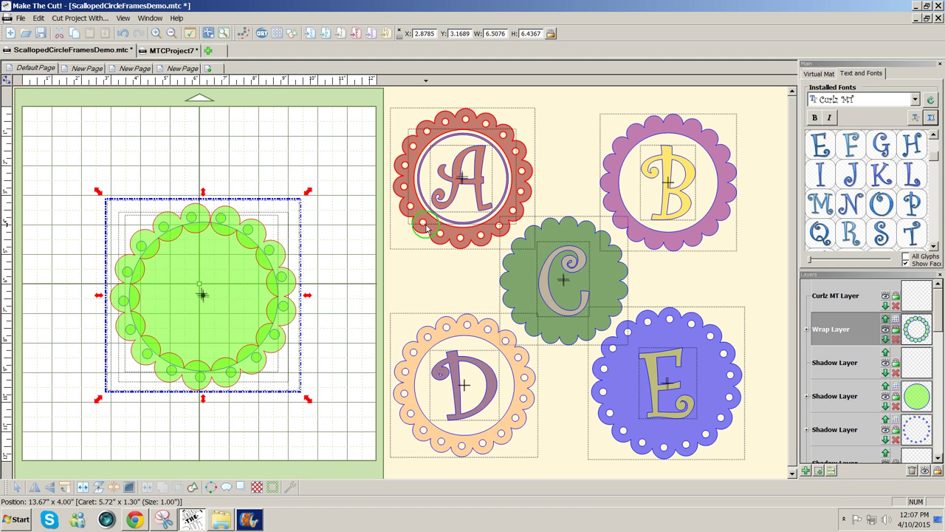
# Step: Weld the scallop ring and large circle into one shape
pyautogui.click(342, 256)
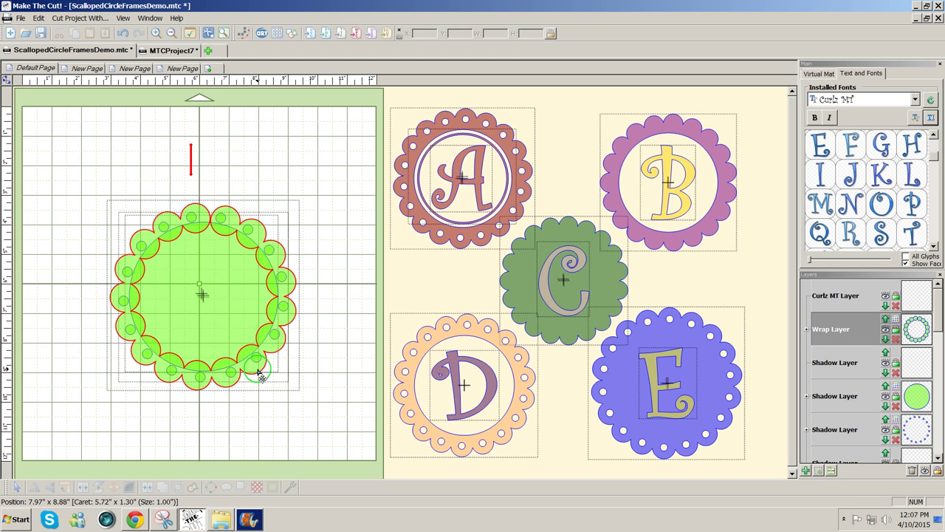
pyautogui.click(260, 375)
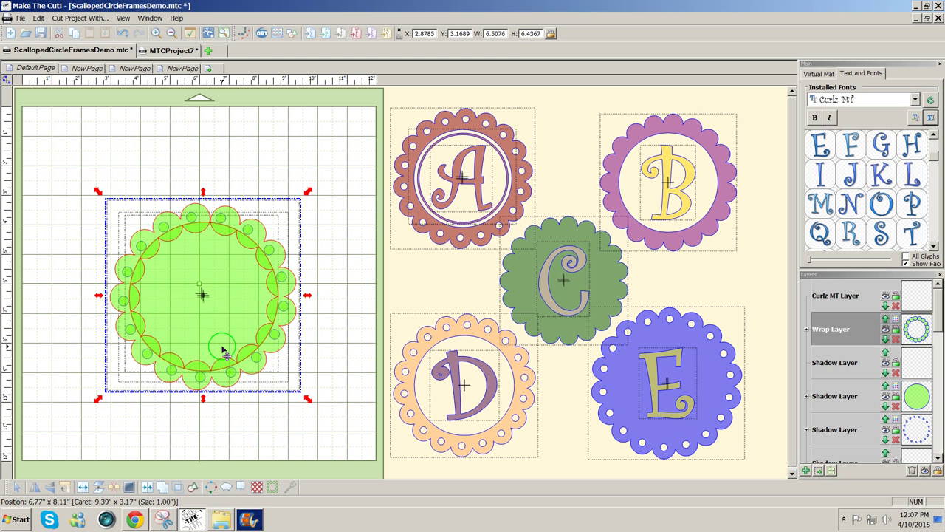
pyautogui.click(164, 488)
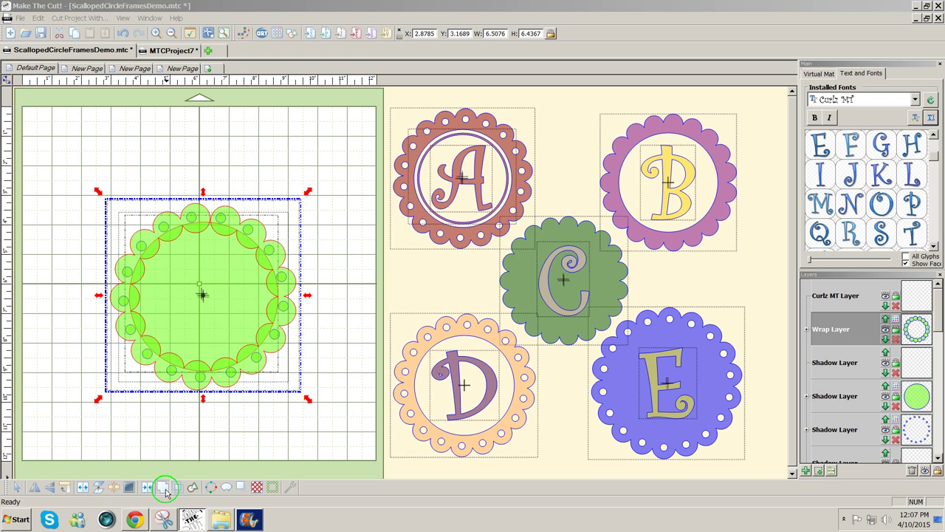
# Step: Rotate the scalloped shape slightly, to about 357.75°
pyautogui.click(347, 269)
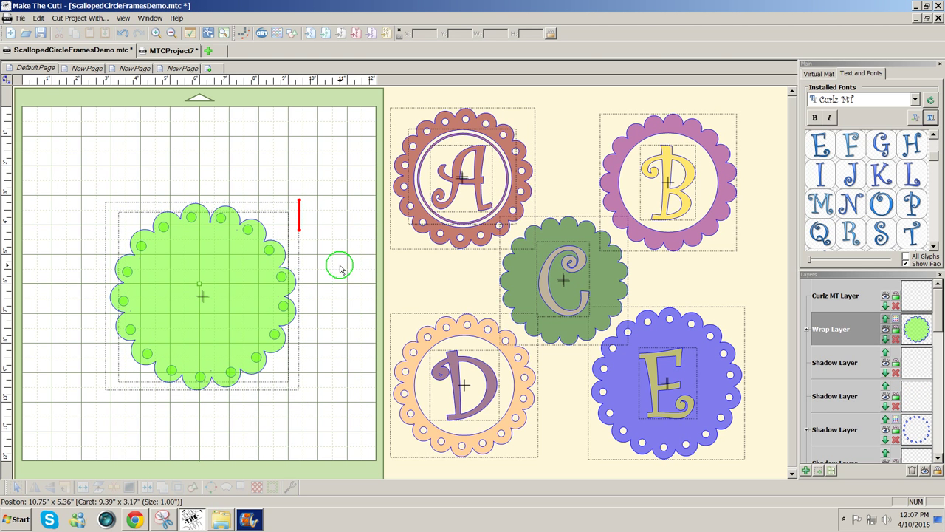
pyautogui.click(295, 315)
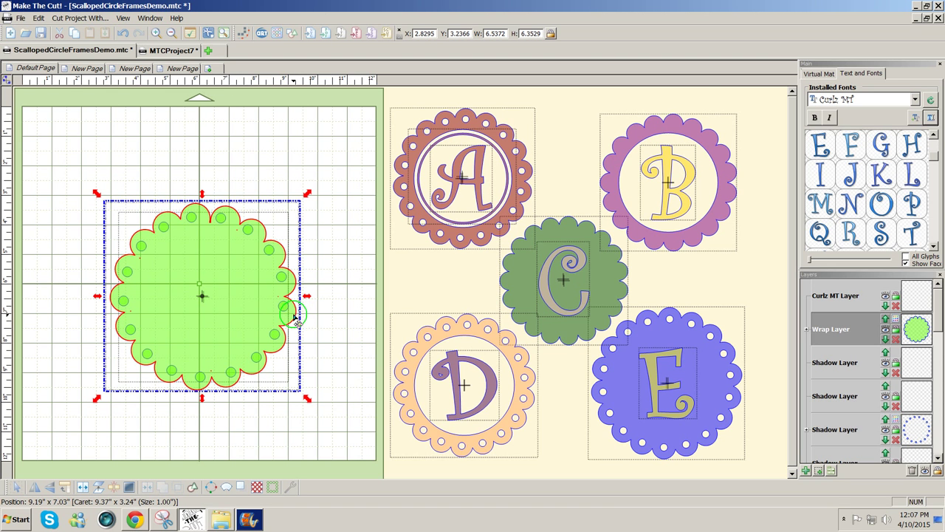
pyautogui.click(294, 316)
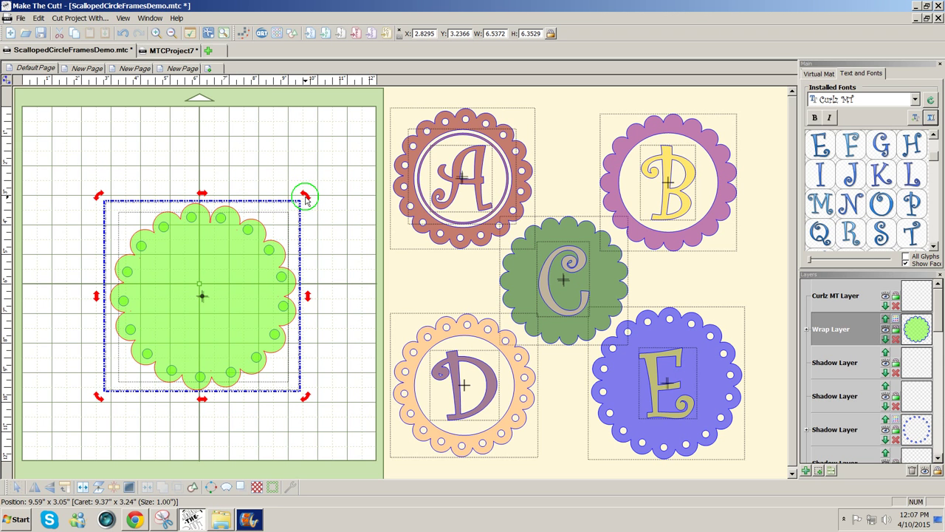
pyautogui.moveTo(309, 198); pyautogui.dragTo(300, 195)
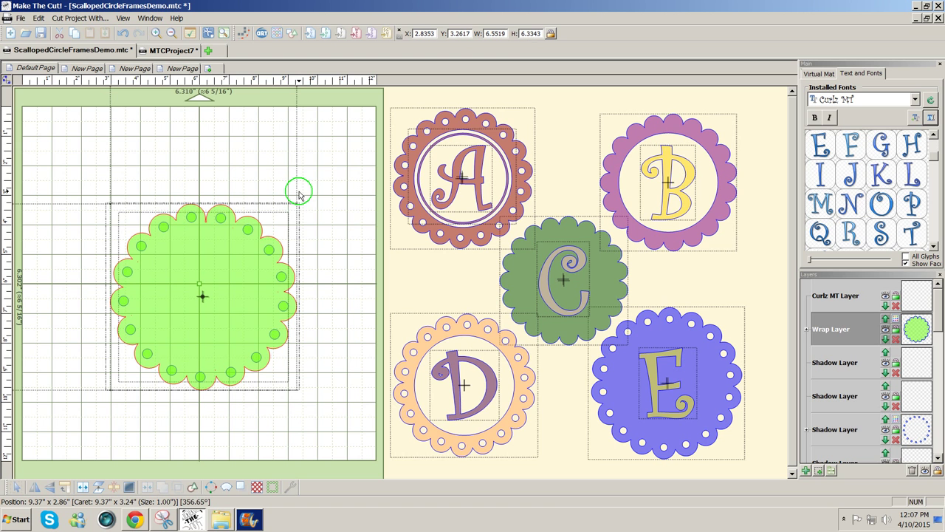
pyautogui.moveTo(300, 195); pyautogui.dragTo(295, 194)
# Step: Marquee-select the scalloped shape, cut the inner circles out as holes, then select everything
pyautogui.click(352, 211)
pyautogui.moveTo(78, 168); pyautogui.dragTo(369, 428)
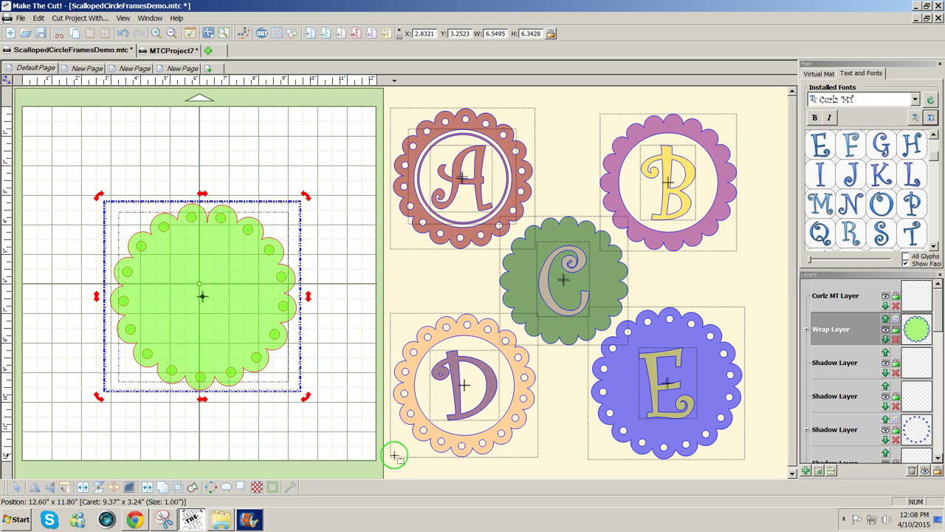
pyautogui.click(149, 488)
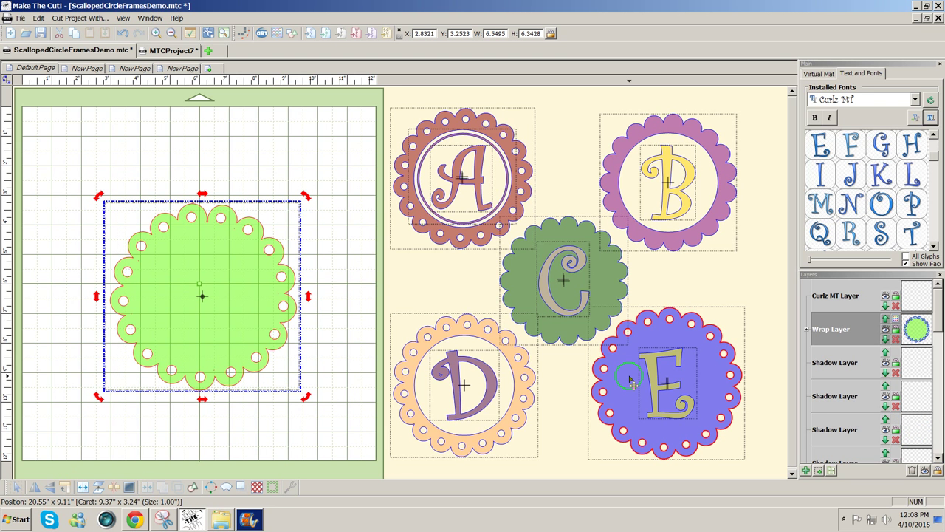
pyautogui.click(343, 150)
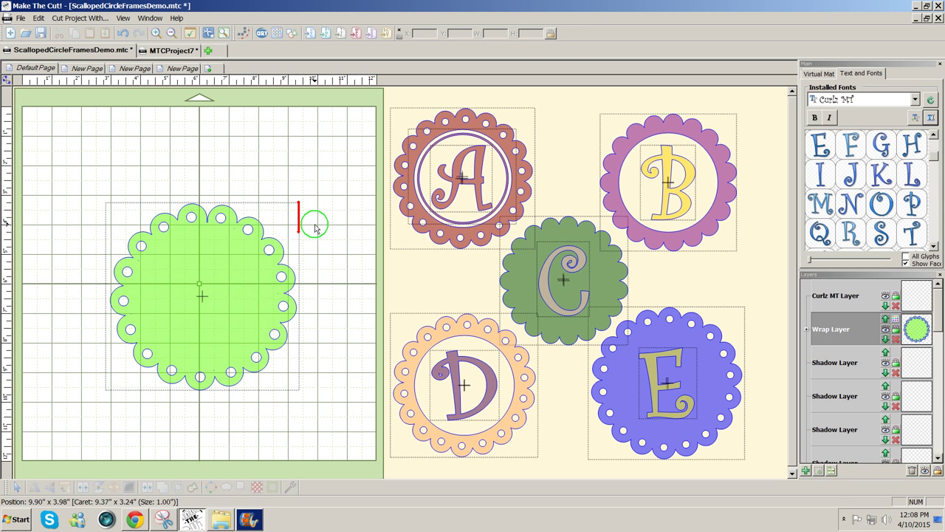
pyautogui.hotkey('ctrl', 'a')
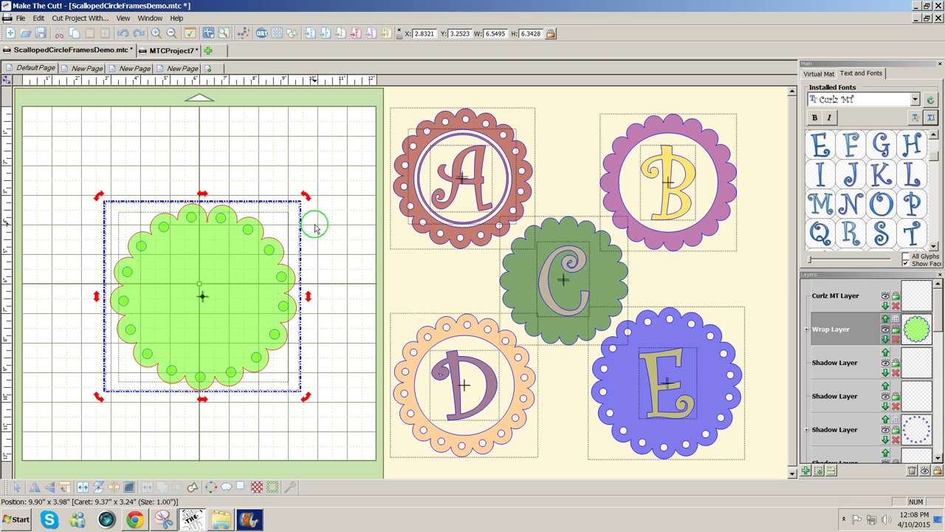
# Step: Undo to the separate circles and rewrap the 1-inch circle around the big circle at -0.014 spacing
pyautogui.hotkey('ctrl', 'z')
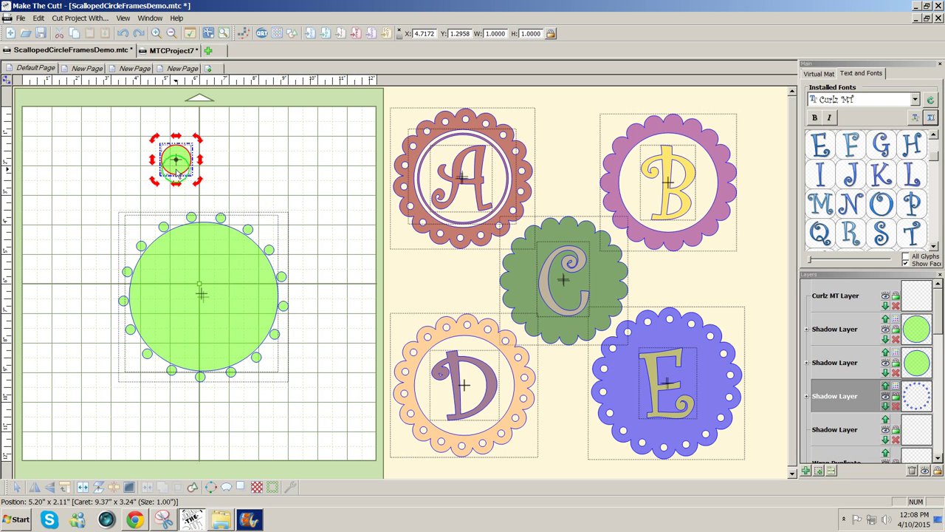
pyautogui.moveTo(176, 168); pyautogui.dragTo(211, 228)
pyautogui.hotkey('ctrl', 'w')
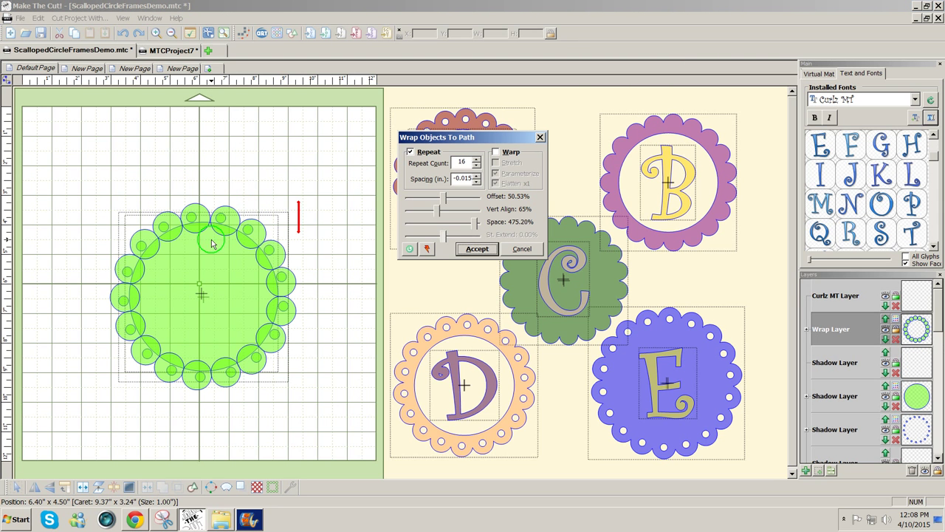
pyautogui.click(477, 182)
pyautogui.click(477, 176)
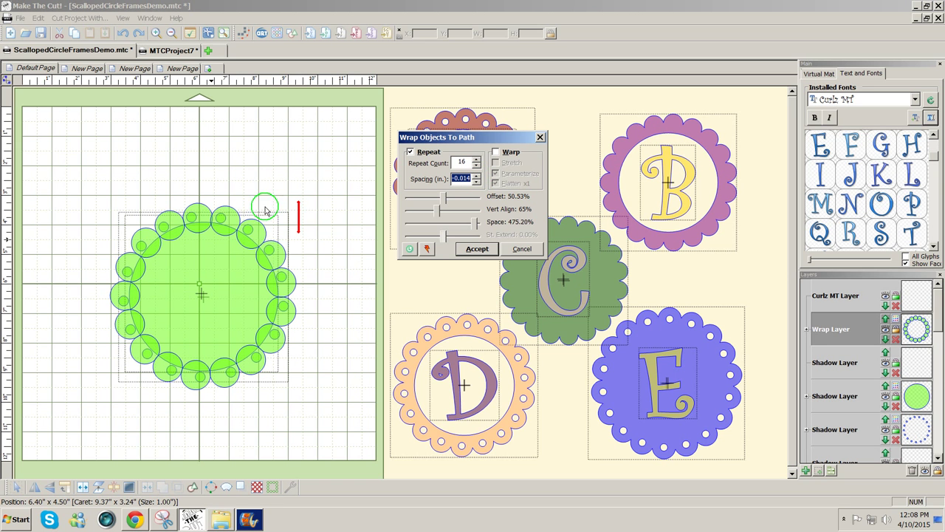
pyautogui.click(478, 250)
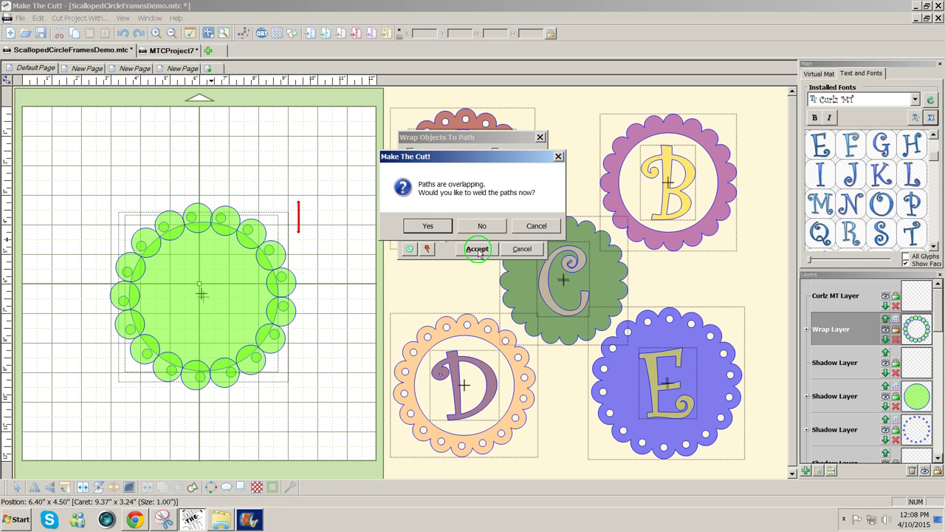
# Step: Weld the wrapped circles and move the scalloped shape to a new, faded layer
pyautogui.click(426, 226)
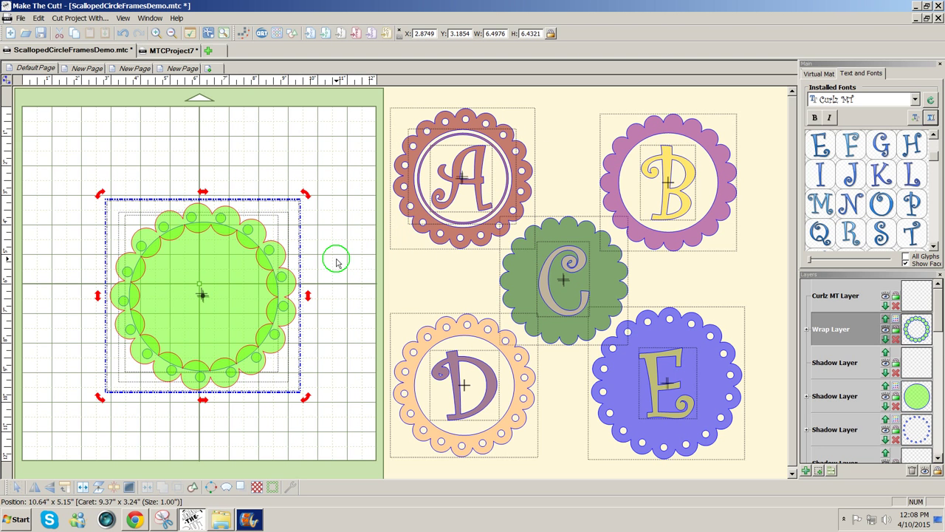
pyautogui.click(251, 371)
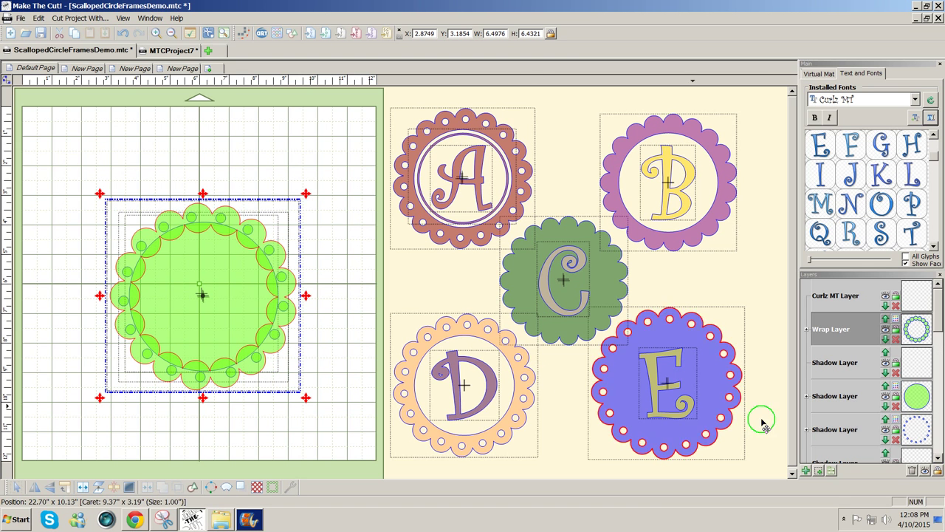
pyautogui.click(820, 471)
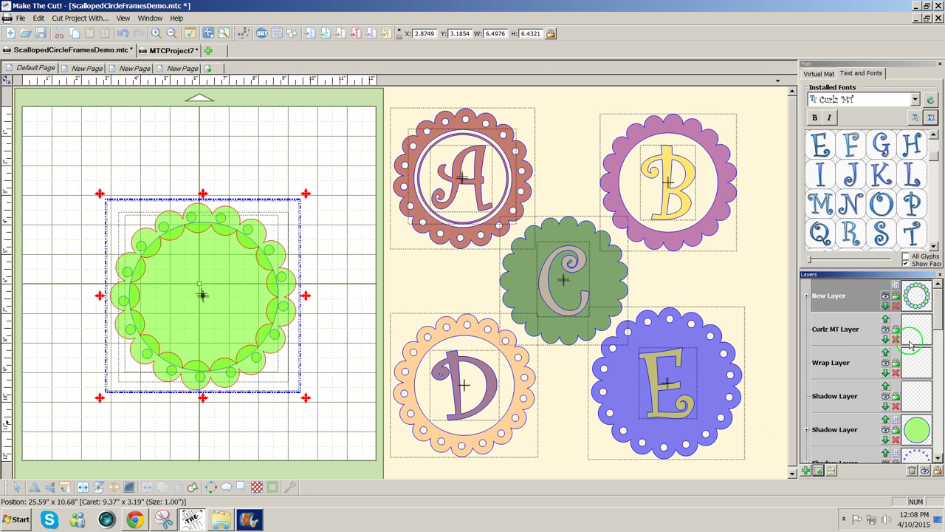
pyautogui.click(886, 296)
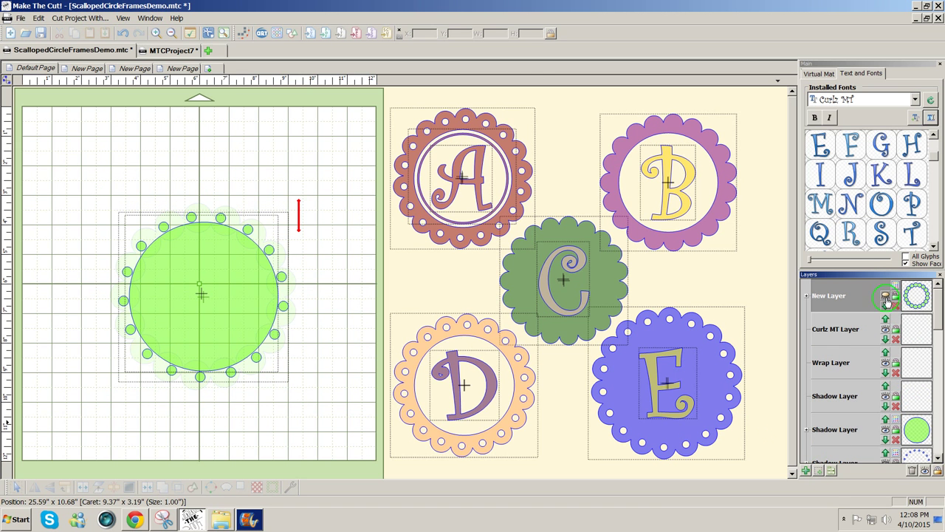
# Step: Shrink the green circle to about 4.64 inches, nudge it into place, and add a layer for it
pyautogui.click(230, 330)
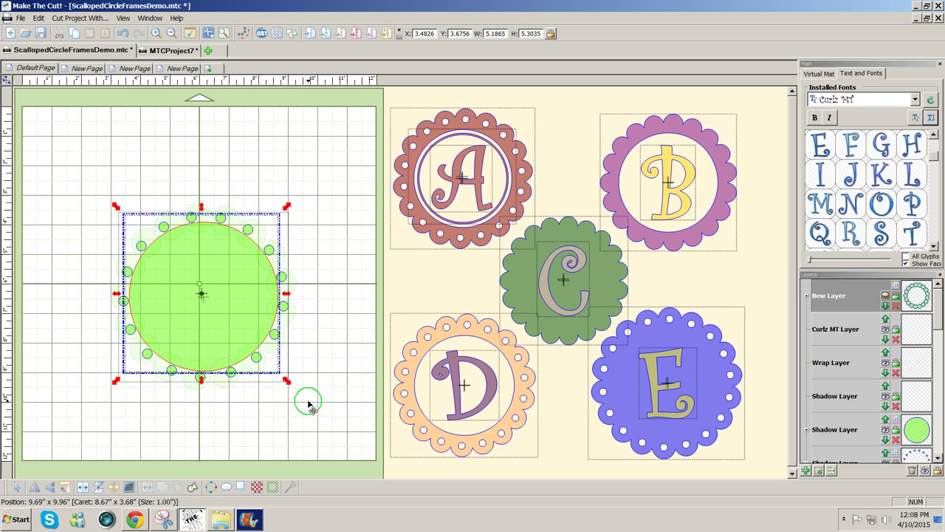
pyautogui.moveTo(285, 379); pyautogui.dragTo(265, 356)
pyautogui.moveTo(213, 323); pyautogui.dragTo(217, 325)
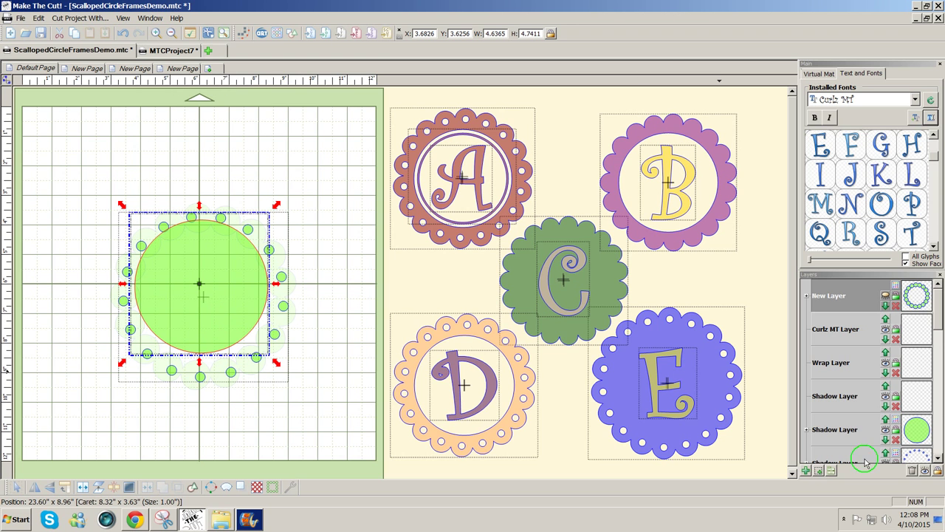
pyautogui.click(815, 471)
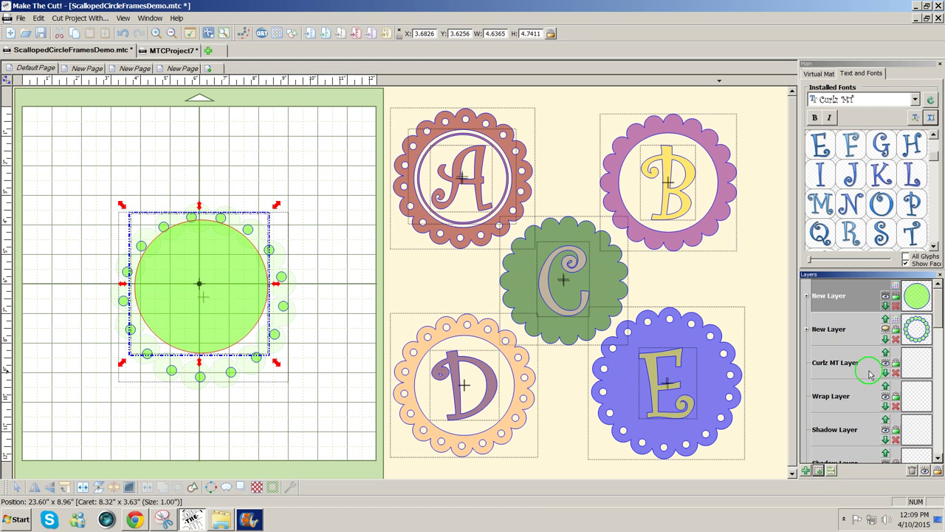
# Step: Hide the green circle layer and put the scalloped ring into rotation mode
pyautogui.click(885, 298)
pyautogui.click(885, 330)
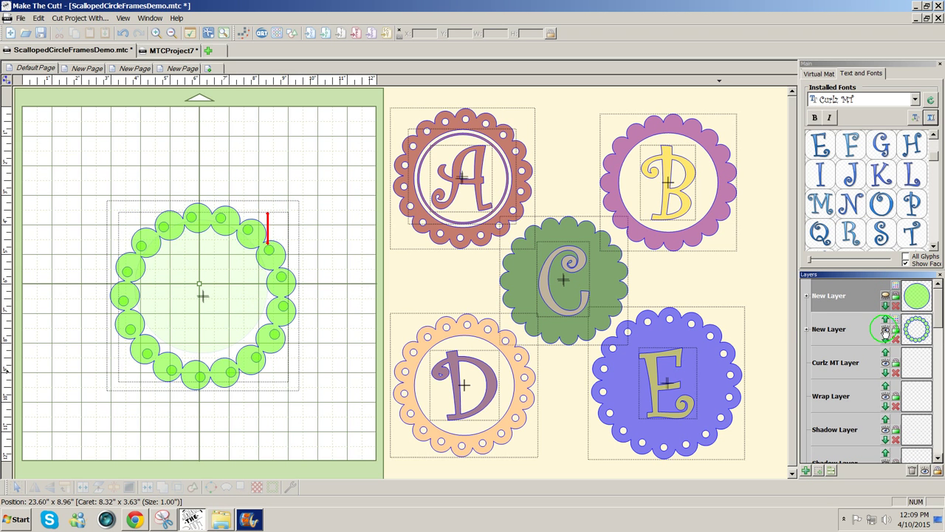
pyautogui.moveTo(59, 177); pyautogui.dragTo(373, 426)
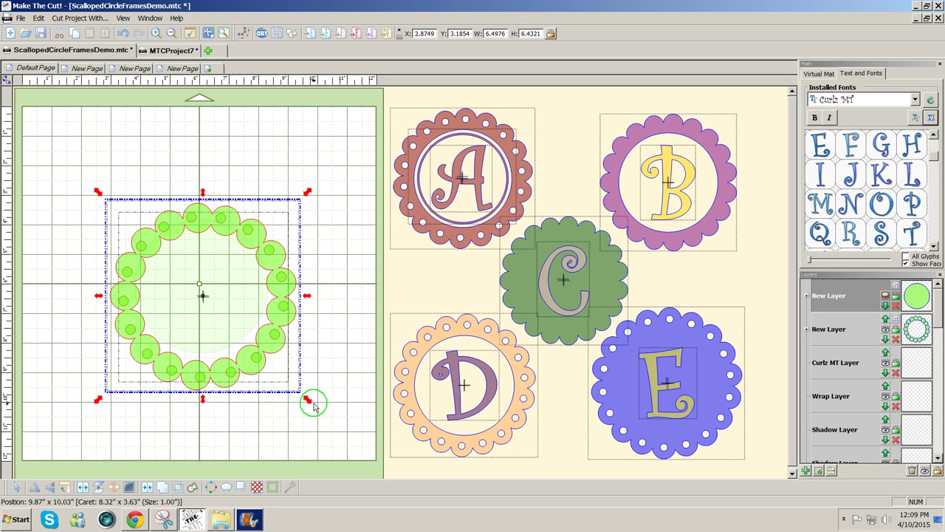
pyautogui.click(275, 353)
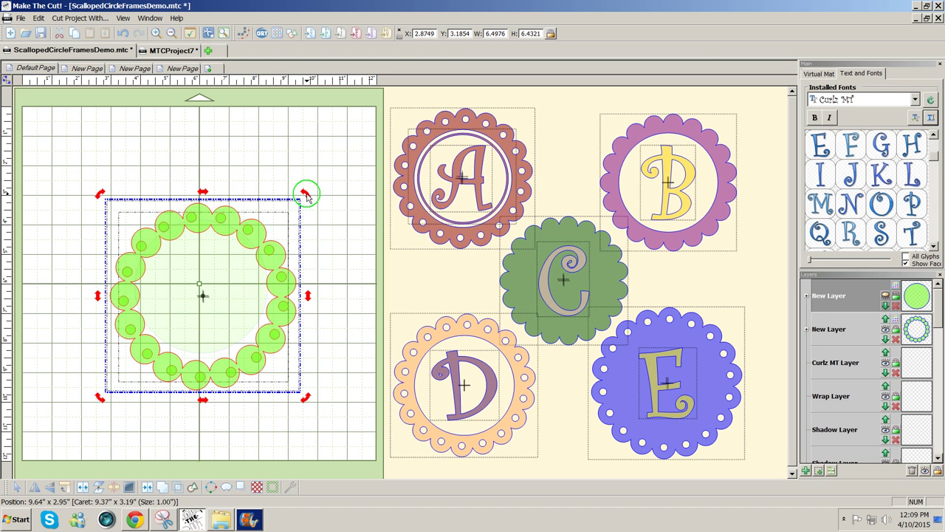
# Step: Rotate the scalloped ring to about 356.29° so its bumps sit evenly
pyautogui.moveTo(306, 195); pyautogui.dragTo(306, 194)
pyautogui.click(325, 198)
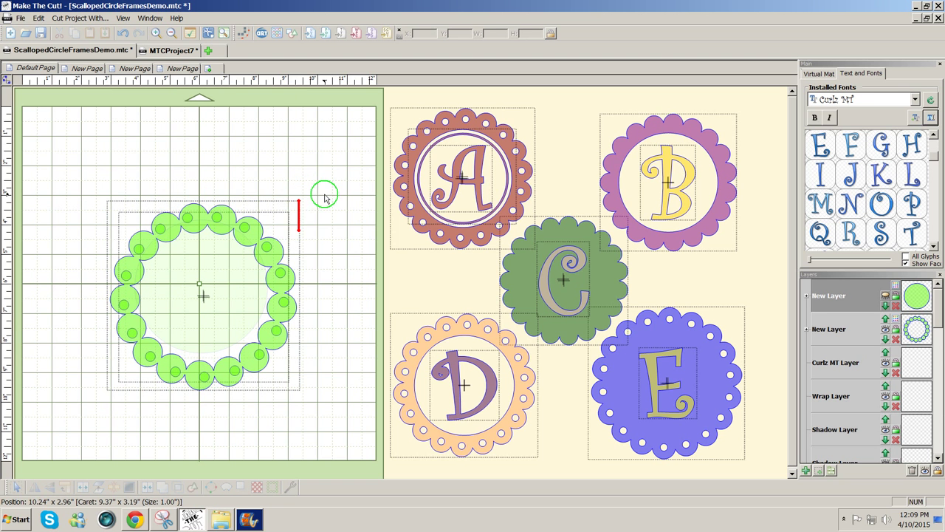
pyautogui.click(281, 253)
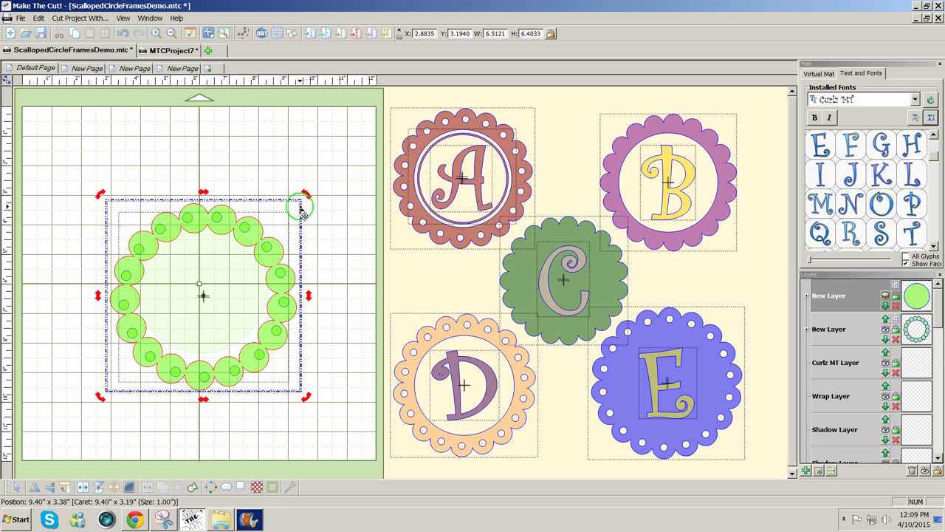
pyautogui.moveTo(306, 196); pyautogui.dragTo(304, 191)
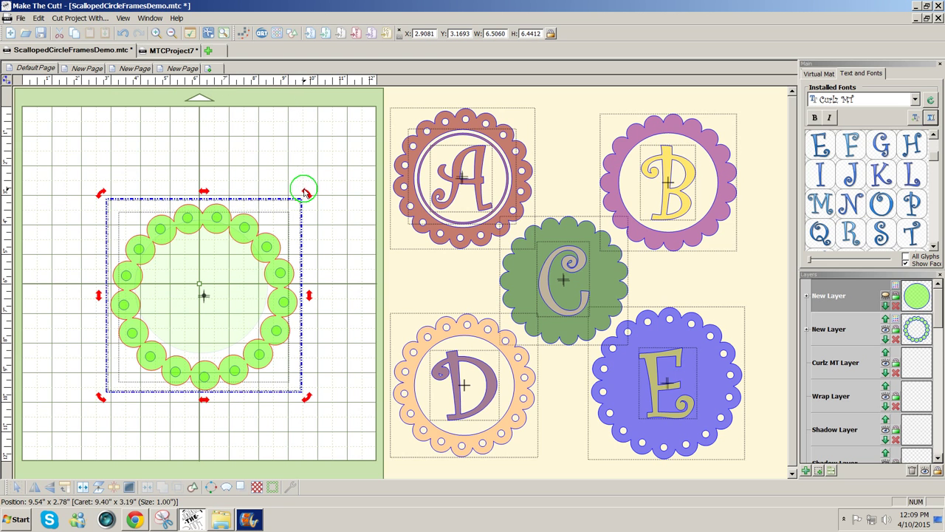
pyautogui.click(323, 225)
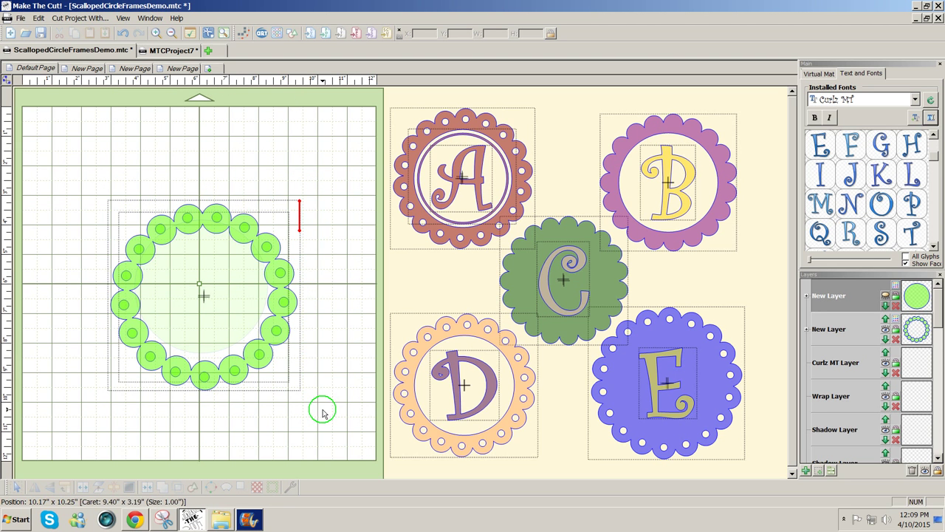
# Step: Break the scalloped ring apart into separate pieces
pyautogui.moveTo(322, 409); pyautogui.dragTo(7, 164)
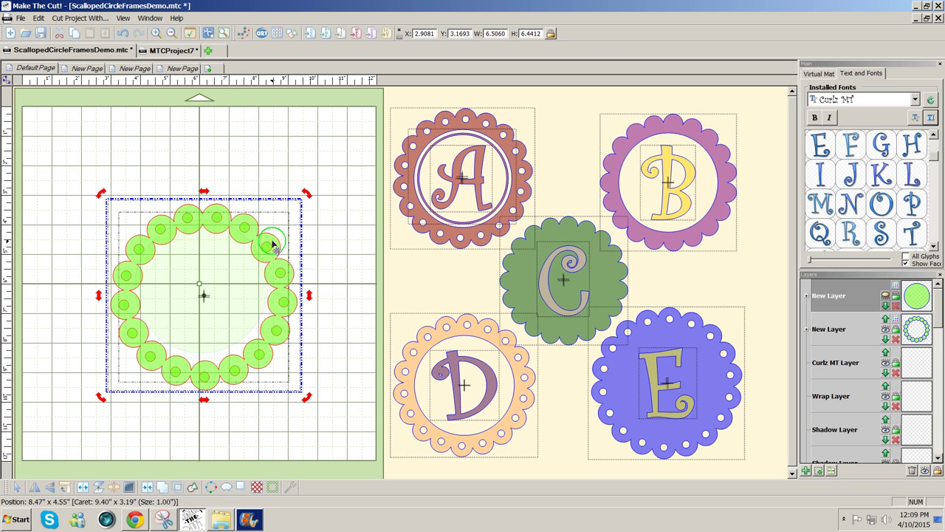
pyautogui.click(337, 278)
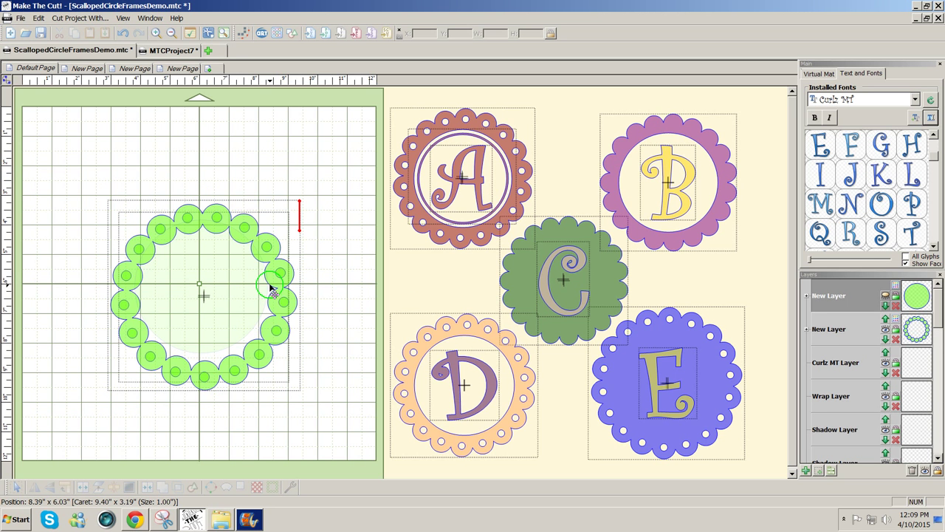
pyautogui.click(272, 285)
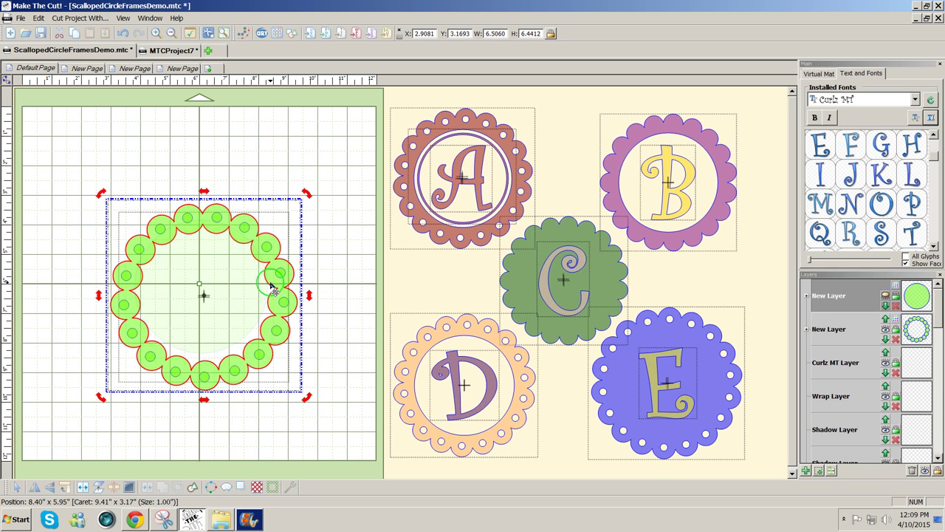
pyautogui.click(112, 489)
# Step: Delete the filled inner green shape and select the scallop with its small circles
pyautogui.click(230, 425)
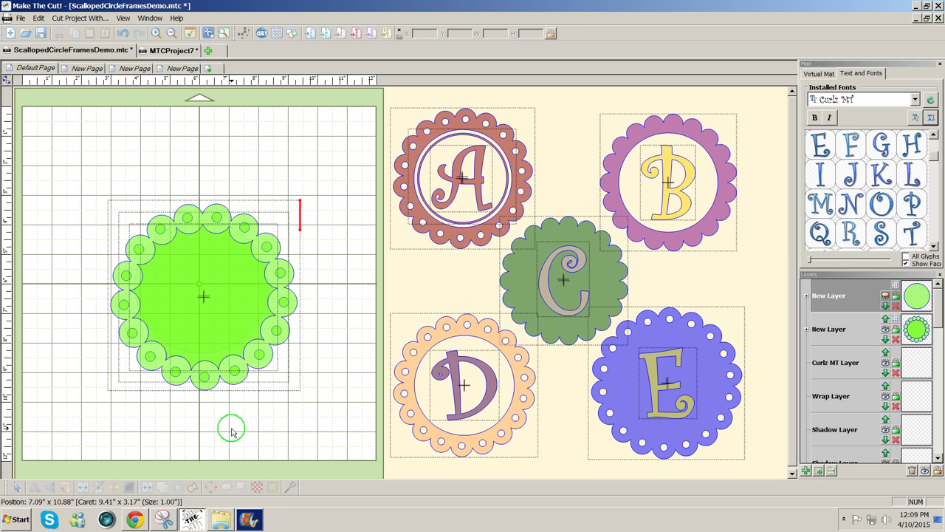
pyautogui.click(227, 353)
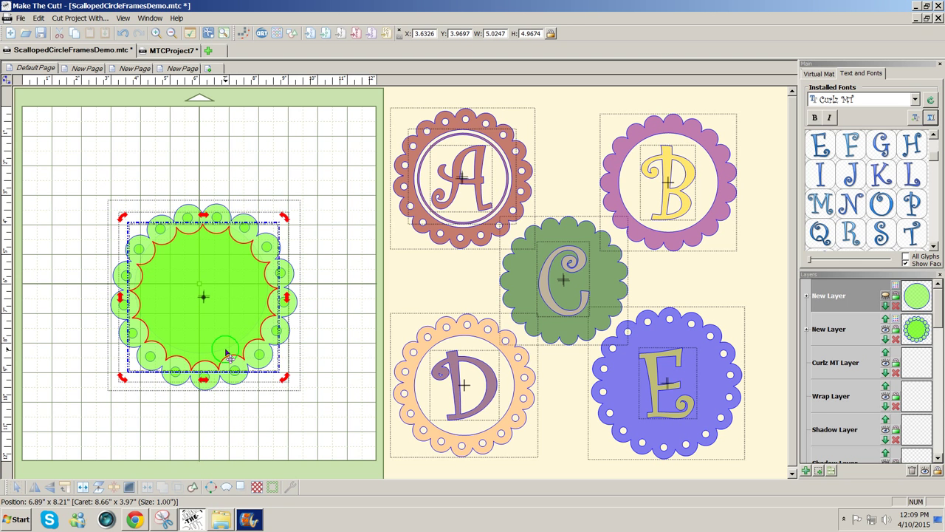
pyautogui.press('Delete')
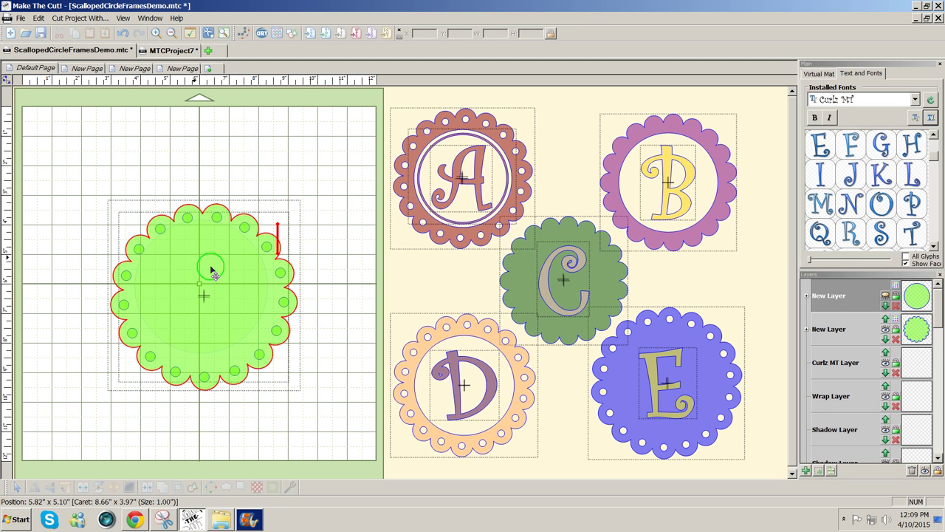
pyautogui.moveTo(317, 411); pyautogui.dragTo(42, 172)
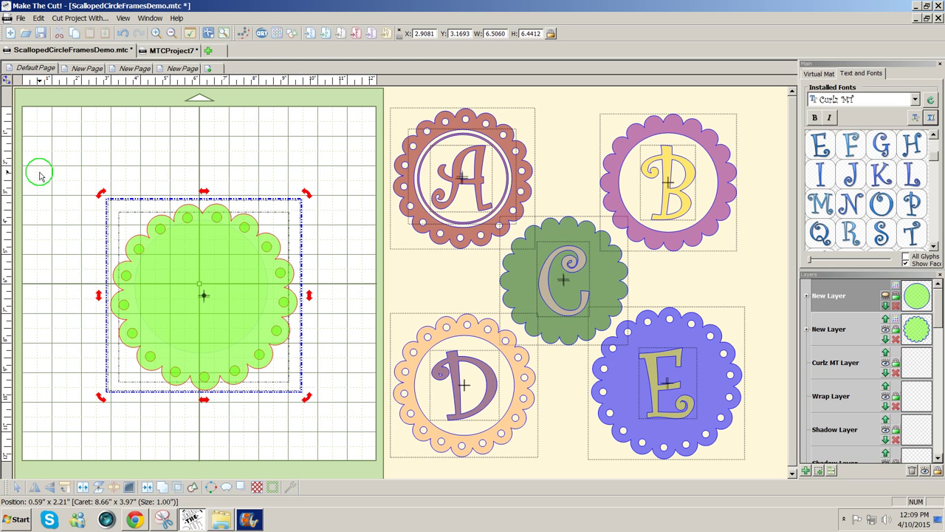
# Step: Weld the small circles into holes, then centre the green circle inside the scalloped frame
pyautogui.click(146, 487)
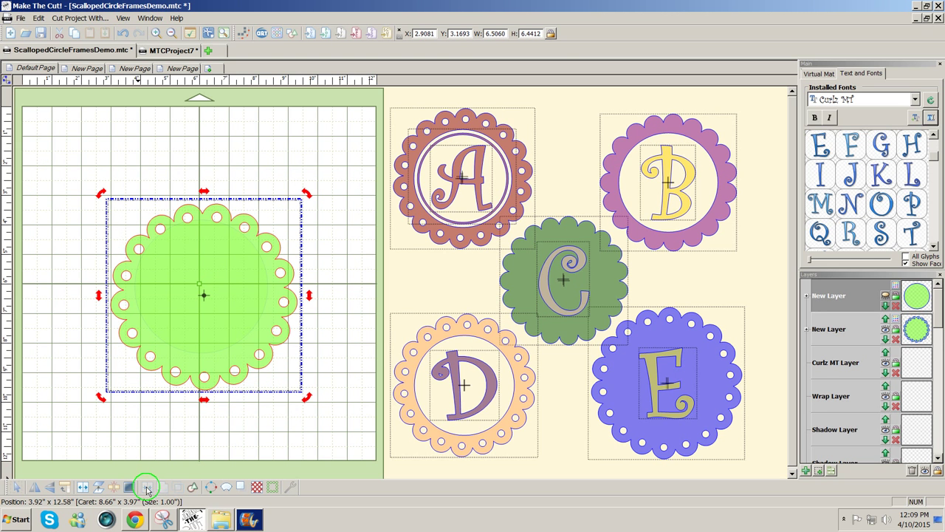
pyautogui.click(886, 296)
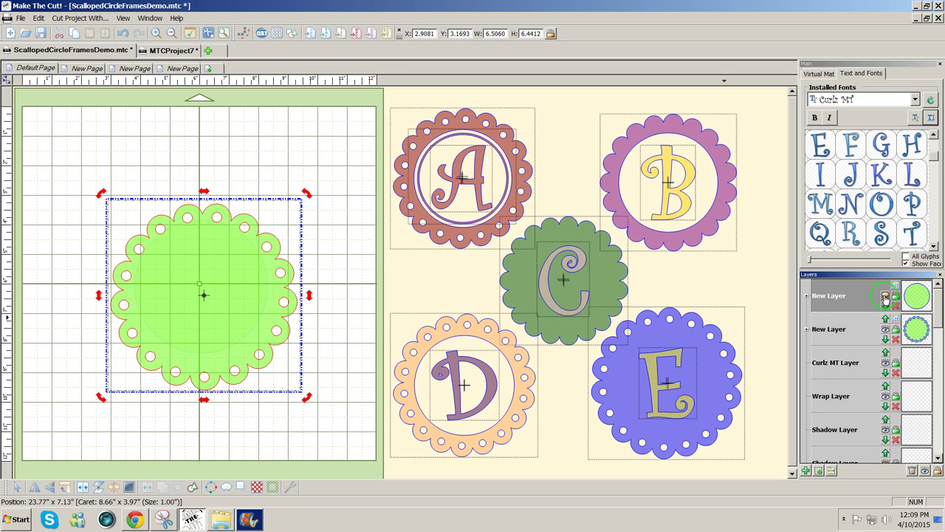
pyautogui.moveTo(81, 173); pyautogui.dragTo(359, 433)
pyautogui.hotkey('ctrl', 'shift', 'c')
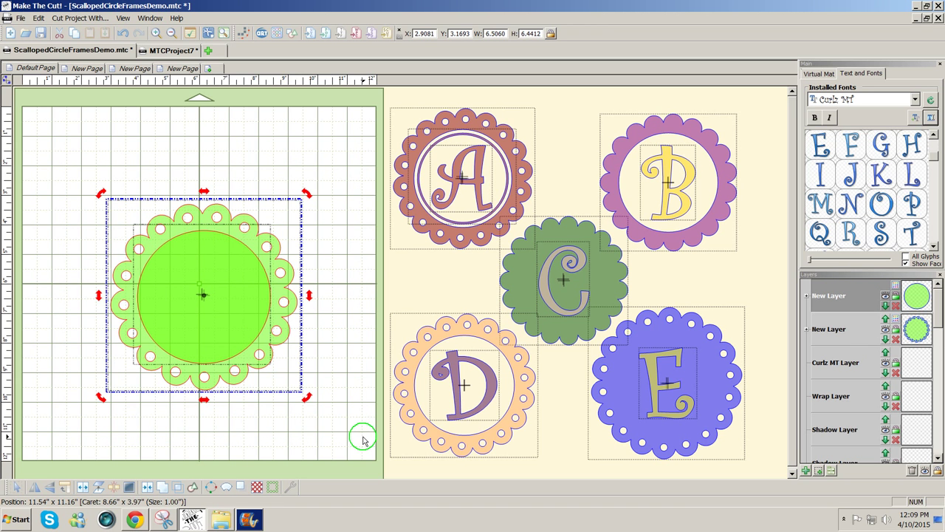
# Step: Remove the centred circle to open the frame, then move the frame up-left
pyautogui.moveTo(76, 171); pyautogui.dragTo(340, 427)
pyautogui.click(137, 489)
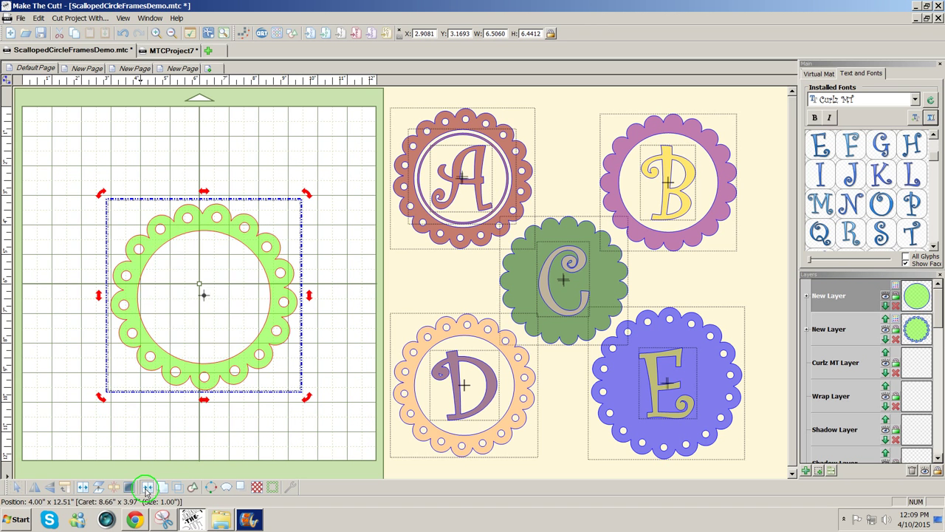
pyautogui.moveTo(211, 376); pyautogui.dragTo(176, 348)
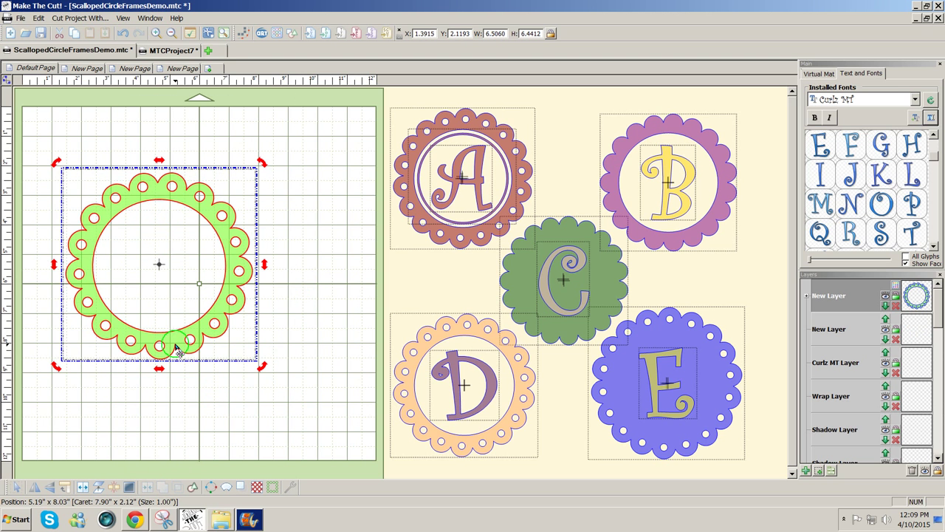